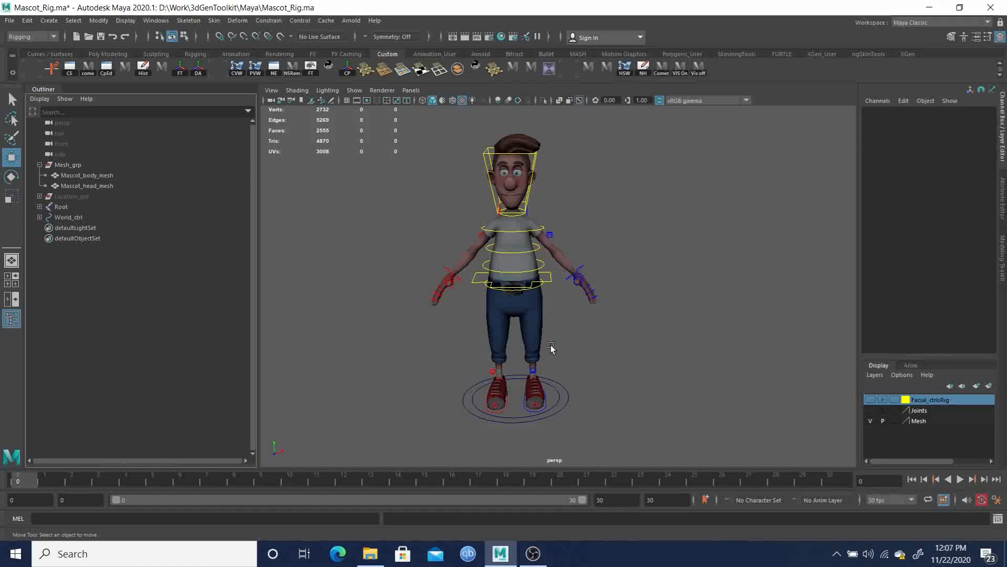
# Select Mascot_body_mesh and examine which parts of the character, including around the eyes, belong to it.
pyautogui.keyDown('alt'); pyautogui.moveTo(495, 222); pyautogui.dragTo(569, 293, button='right'); pyautogui.keyUp('alt')
pyautogui.keyDown('alt'); pyautogui.moveTo(569, 293); pyautogui.dragTo(602, 299); pyautogui.keyUp('alt')
pyautogui.keyDown('alt'); pyautogui.moveTo(596, 276); pyautogui.dragTo(639, 330, button='middle'); pyautogui.keyUp('alt')
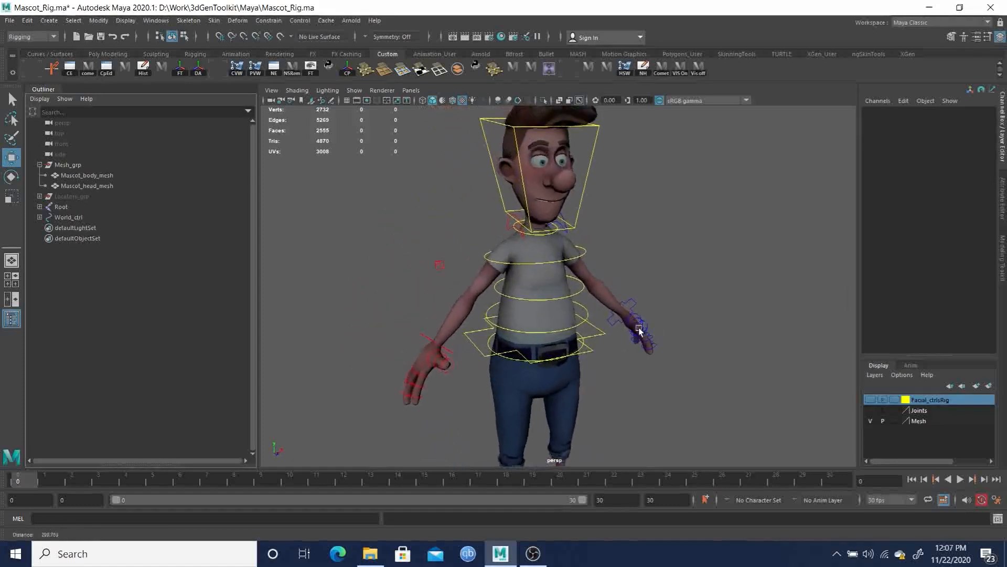
pyautogui.keyDown('alt'); pyautogui.moveTo(639, 330); pyautogui.dragTo(625, 254, button='right'); pyautogui.keyUp('alt')
pyautogui.keyDown('alt'); pyautogui.moveTo(625, 254); pyautogui.dragTo(599, 276); pyautogui.keyUp('alt')
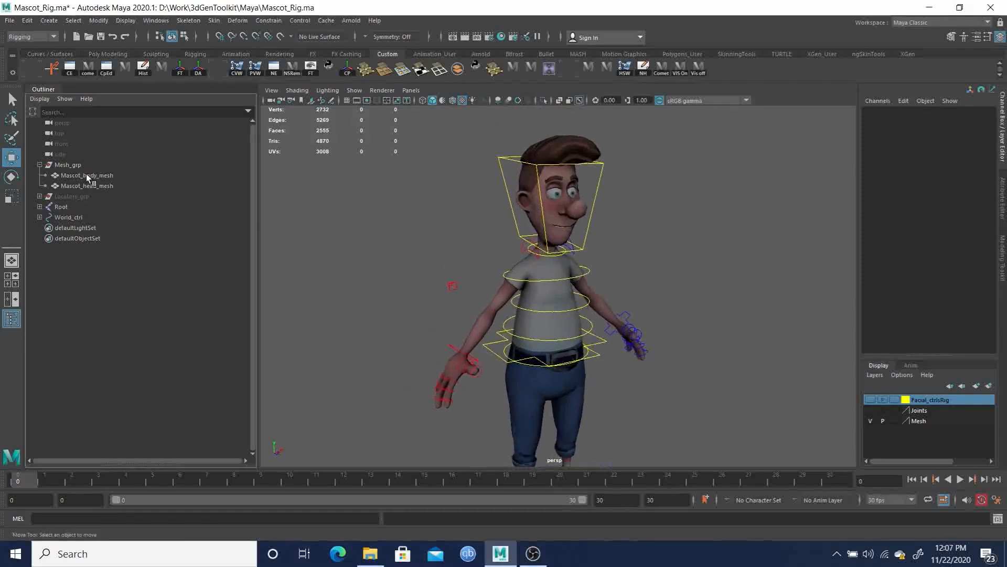
pyautogui.click(86, 174)
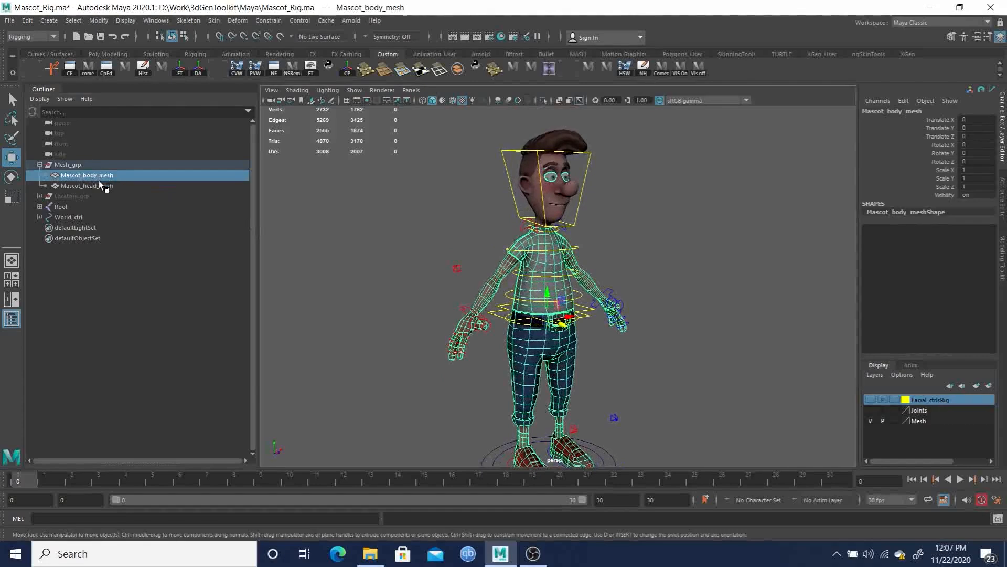
pyautogui.keyDown('alt'); pyautogui.moveTo(502, 195); pyautogui.dragTo(542, 223); pyautogui.keyUp('alt')
pyautogui.scroll(8, 544, 275)
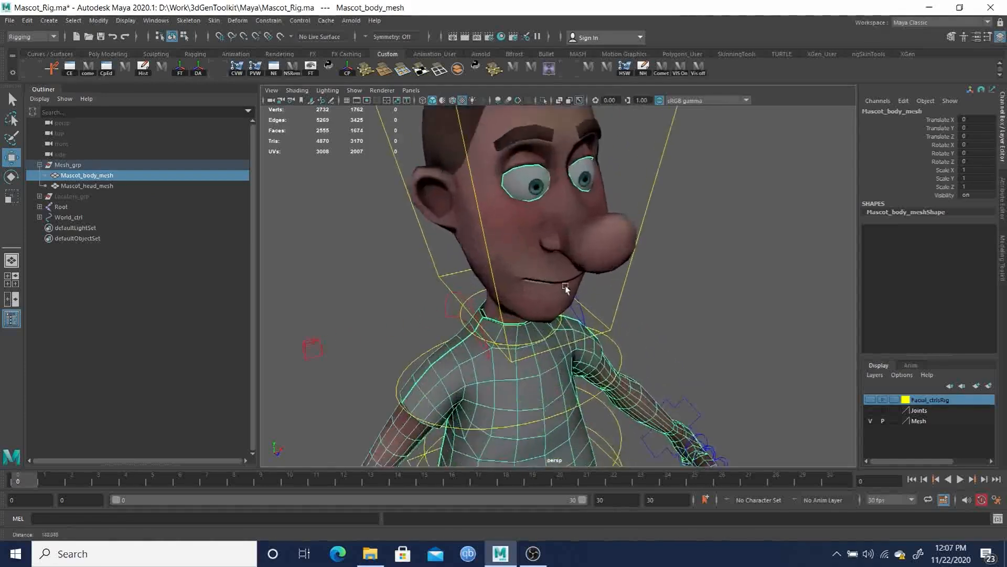
pyautogui.keyDown('alt'); pyautogui.moveTo(570, 194); pyautogui.dragTo(597, 275, button='middle'); pyautogui.keyUp('alt')
pyautogui.scroll(-4, 597, 275)
pyautogui.keyDown('alt'); pyautogui.moveTo(597, 275); pyautogui.dragTo(504, 231); pyautogui.keyUp('alt')
pyautogui.keyDown('alt'); pyautogui.moveTo(504, 231); pyautogui.dragTo(471, 237, button='right'); pyautogui.keyUp('alt')
pyautogui.keyDown('alt'); pyautogui.moveTo(543, 296); pyautogui.dragTo(550, 239, button='middle'); pyautogui.keyUp('alt')
pyautogui.keyDown('alt'); pyautogui.moveTo(550, 238); pyautogui.dragTo(508, 236, button='right'); pyautogui.keyUp('alt')
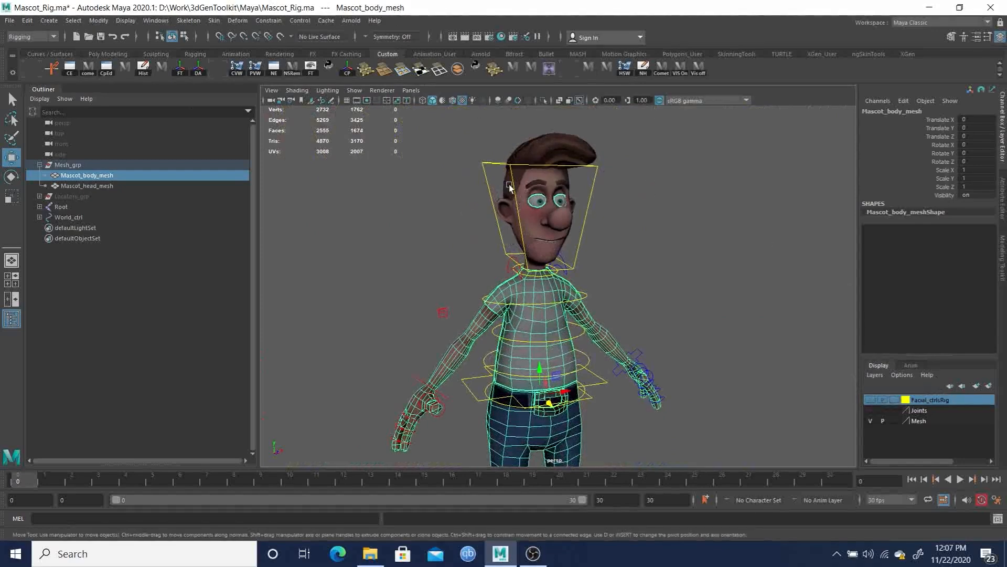
pyautogui.keyDown('alt'); pyautogui.moveTo(609, 323); pyautogui.dragTo(621, 271, button='middle'); pyautogui.keyUp('alt')
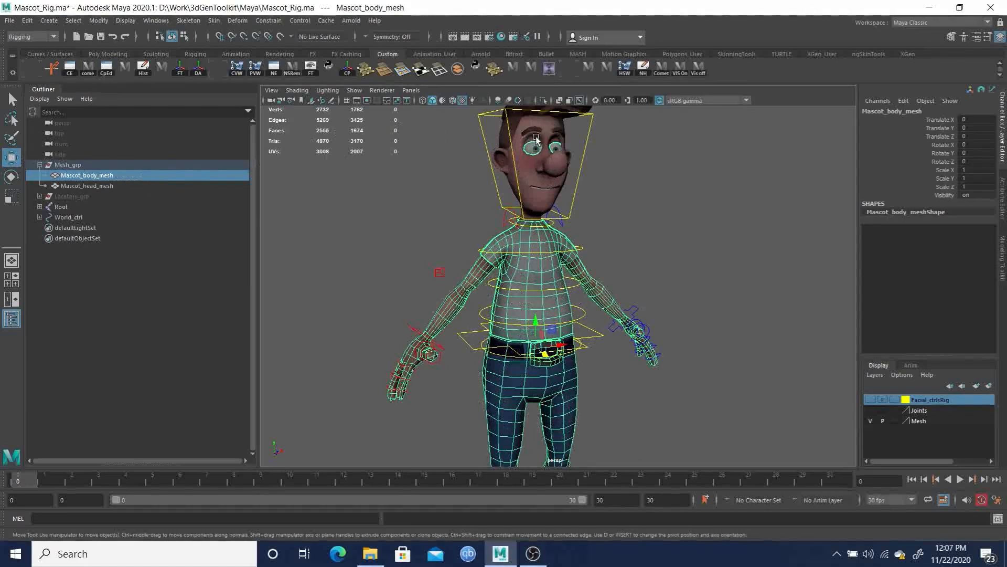
pyautogui.scroll(6, 524, 147)
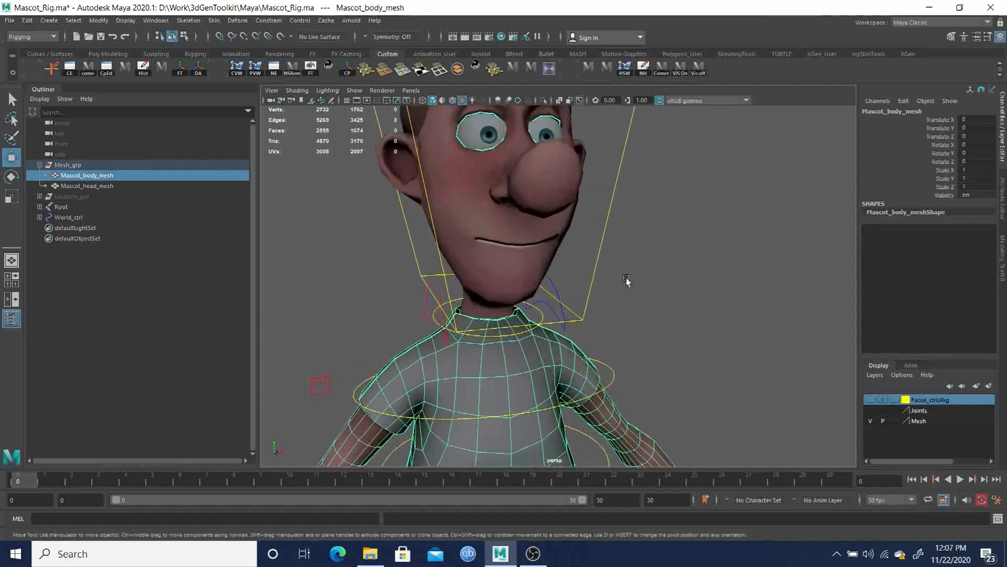
# Switch to wireframe display and examine the body mesh's eye and eyebrow geometry inside the head.
pyautogui.press('4')
pyautogui.scroll(8, 552, 301)
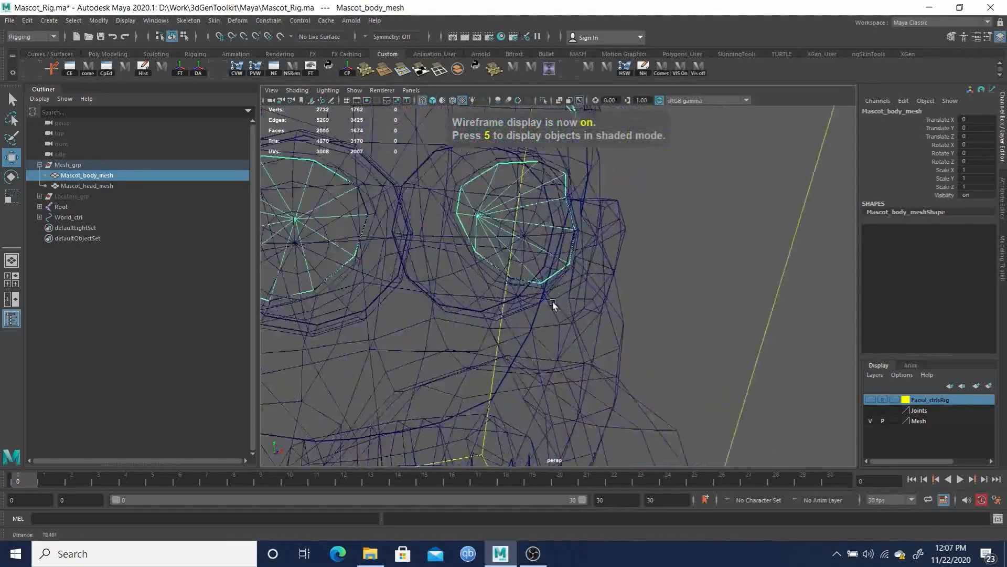
pyautogui.keyDown('alt'); pyautogui.moveTo(553, 301); pyautogui.dragTo(441, 237); pyautogui.keyUp('alt')
pyautogui.keyDown('alt'); pyautogui.moveTo(441, 237); pyautogui.dragTo(567, 315, button='middle'); pyautogui.keyUp('alt')
pyautogui.scroll(-5, 530, 285)
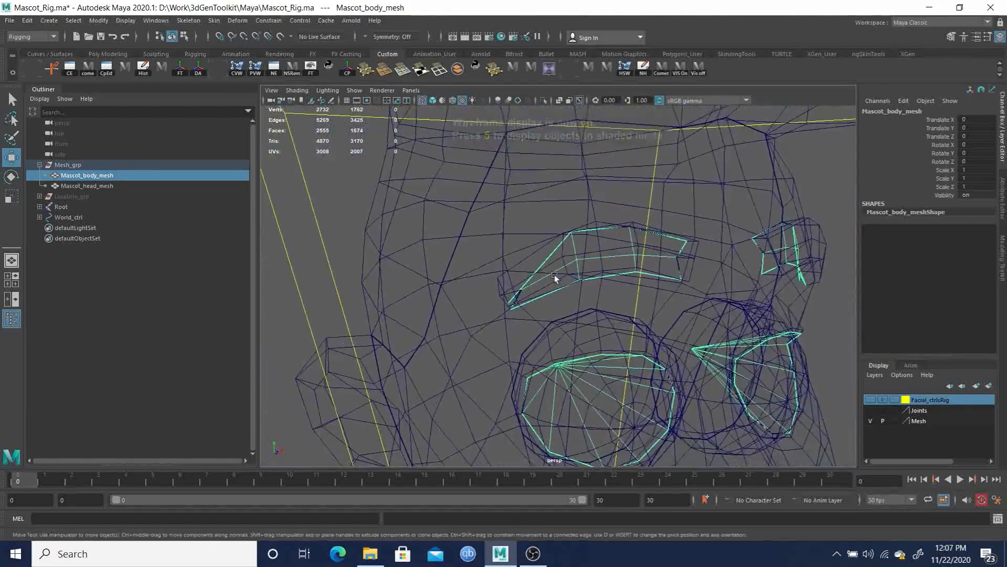
pyautogui.keyDown('alt'); pyautogui.moveTo(645, 282); pyautogui.dragTo(561, 262); pyautogui.keyUp('alt')
pyautogui.keyDown('alt'); pyautogui.moveTo(656, 281); pyautogui.dragTo(562, 289, button='right'); pyautogui.keyUp('alt')
pyautogui.keyDown('alt'); pyautogui.moveTo(584, 356); pyautogui.dragTo(609, 215, button='middle'); pyautogui.keyUp('alt')
pyautogui.keyDown('alt'); pyautogui.moveTo(609, 216); pyautogui.dragTo(522, 241, button='right'); pyautogui.keyUp('alt')
pyautogui.keyDown('alt'); pyautogui.moveTo(561, 319); pyautogui.dragTo(529, 324); pyautogui.keyUp('alt')
pyautogui.keyDown('alt'); pyautogui.moveTo(535, 322); pyautogui.dragTo(543, 262, button='right'); pyautogui.keyUp('alt')
pyautogui.keyDown('alt'); pyautogui.moveTo(503, 211); pyautogui.dragTo(504, 326, button='middle'); pyautogui.keyUp('alt')
pyautogui.keyDown('alt'); pyautogui.moveTo(454, 247); pyautogui.dragTo(532, 327, button='right'); pyautogui.keyUp('alt')
pyautogui.keyDown('alt'); pyautogui.moveTo(484, 216); pyautogui.dragTo(493, 228); pyautogui.keyUp('alt')
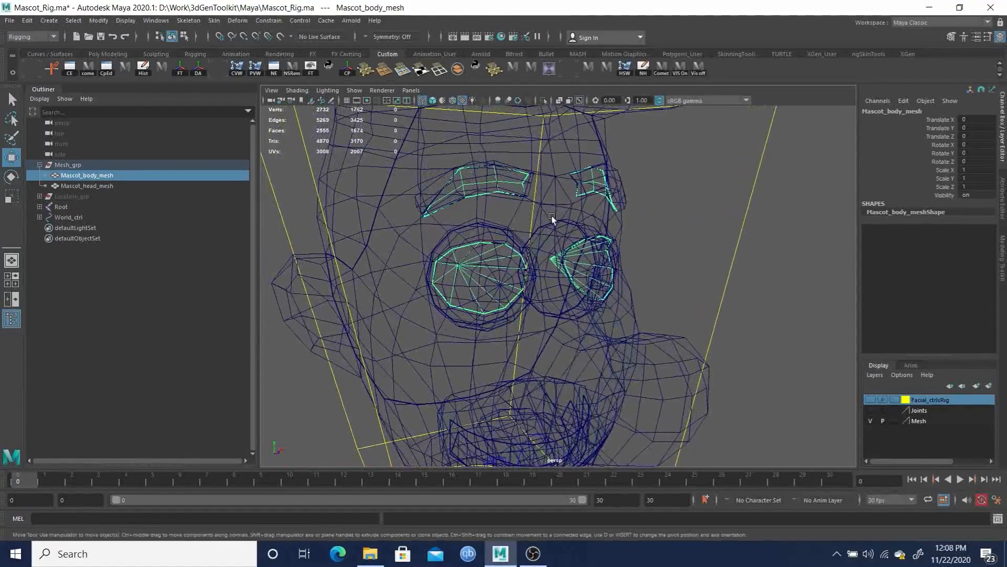
# Select the eye and eyebrow faces of Mascot_body_mesh and separate the mesh into its individual pieces.
pyautogui.press('F11')
pyautogui.click(578, 203)
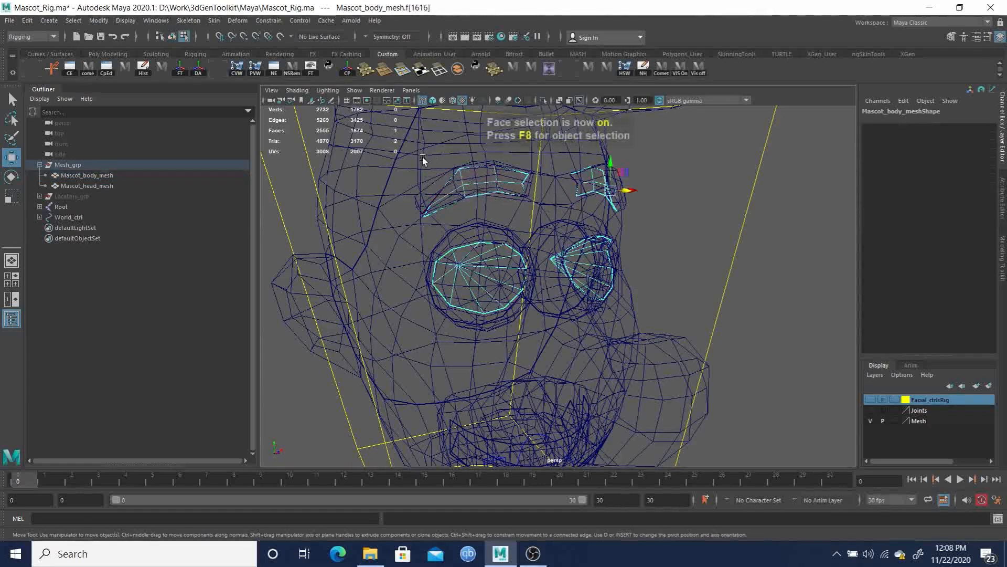
pyautogui.moveTo(683, 146); pyautogui.dragTo(316, 353)
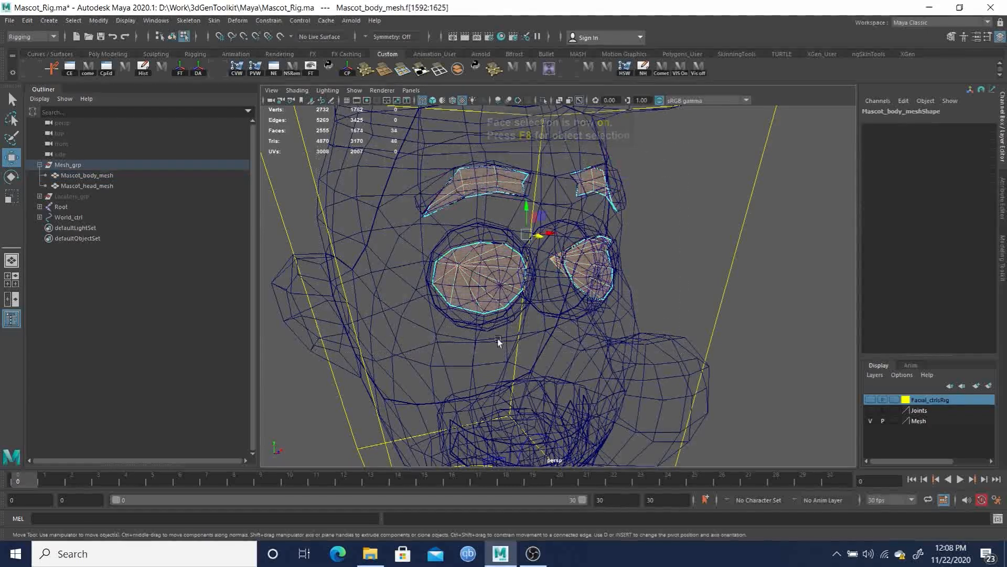
pyautogui.click(214, 20)
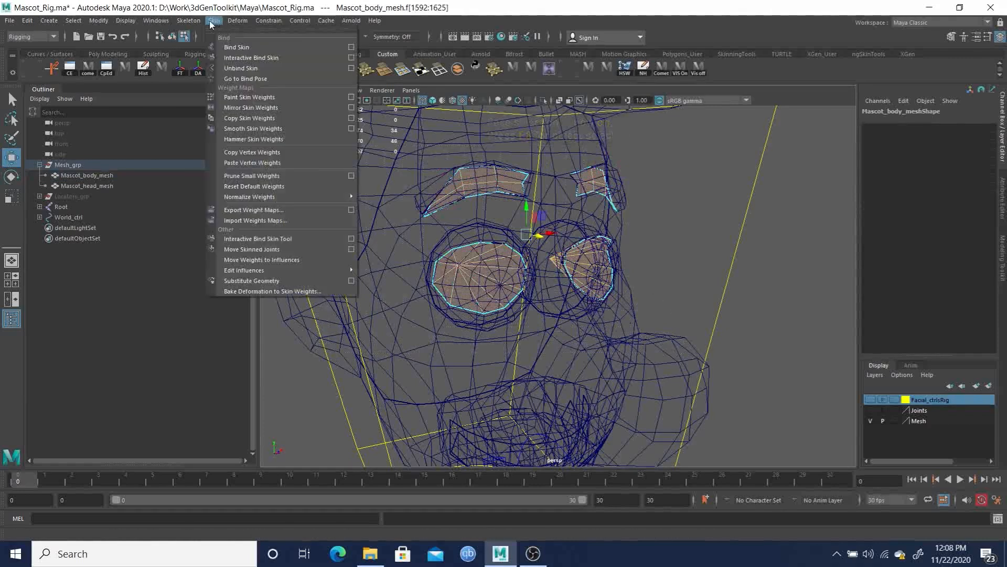
pyautogui.click(217, 20)
pyautogui.click(28, 37)
pyautogui.click(29, 50)
pyautogui.click(184, 21)
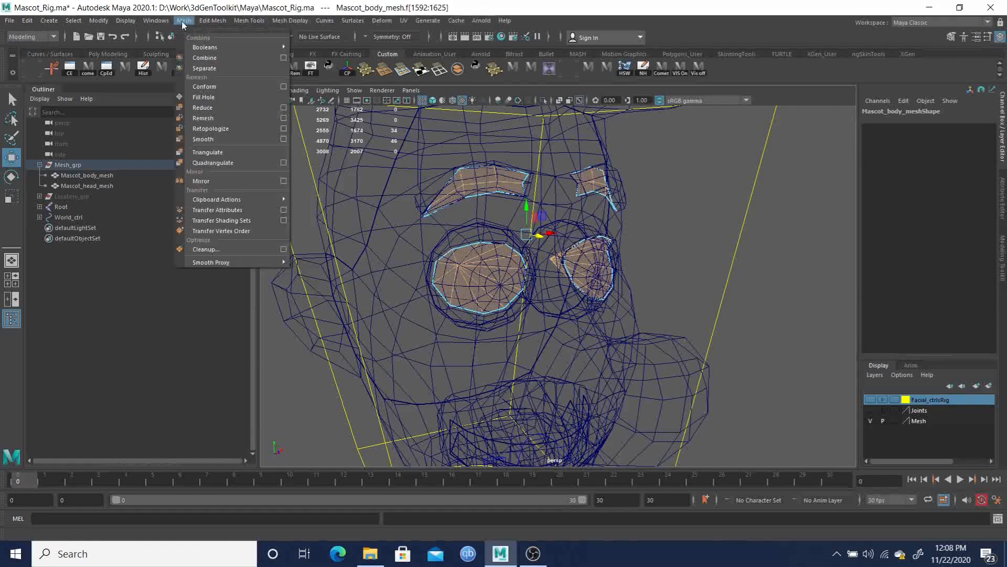
pyautogui.click(204, 68)
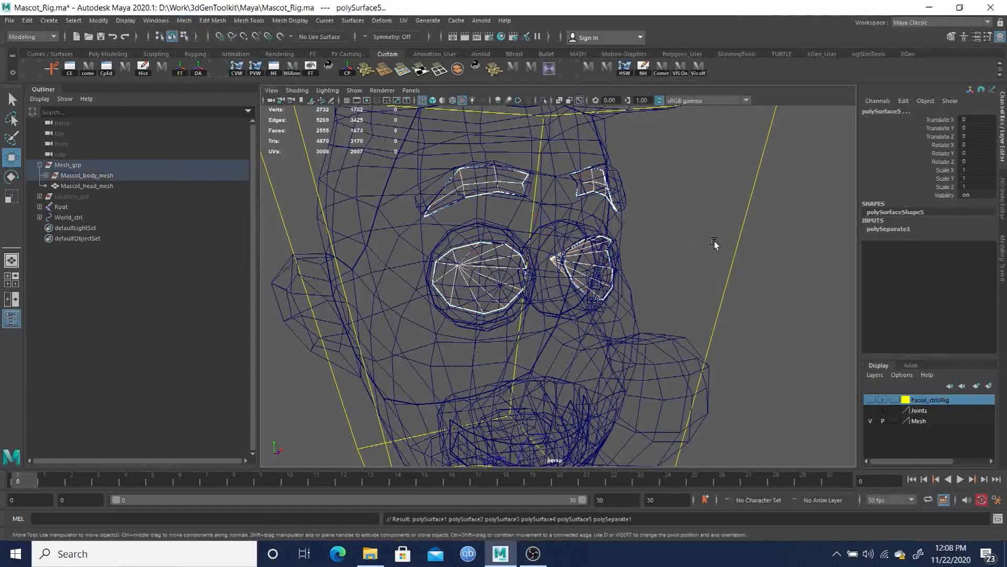
# Expand Mascot_body_mesh and check which part of the character each separated surface represents.
pyautogui.click(47, 175)
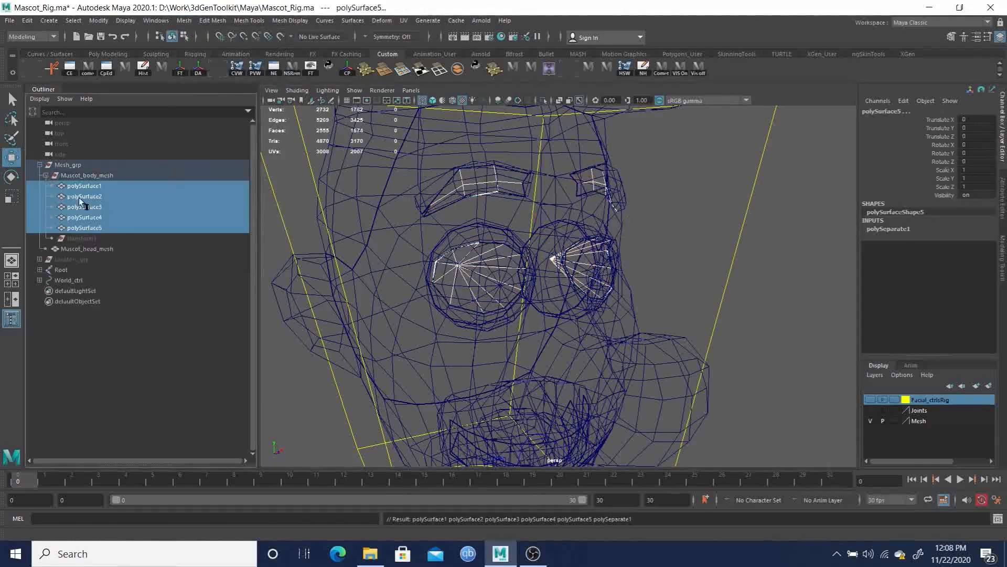
pyautogui.click(88, 188)
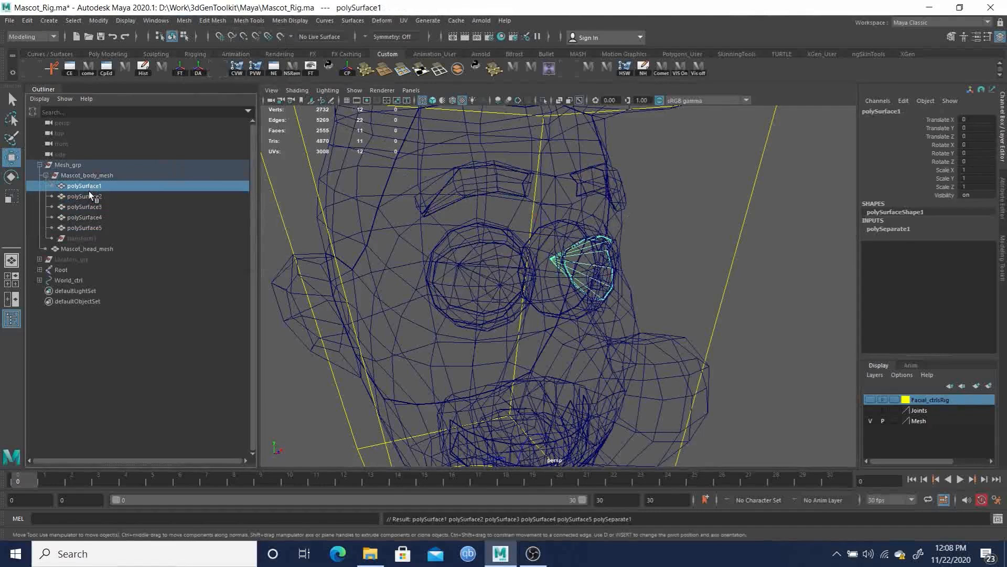
pyautogui.click(90, 196)
pyautogui.click(87, 207)
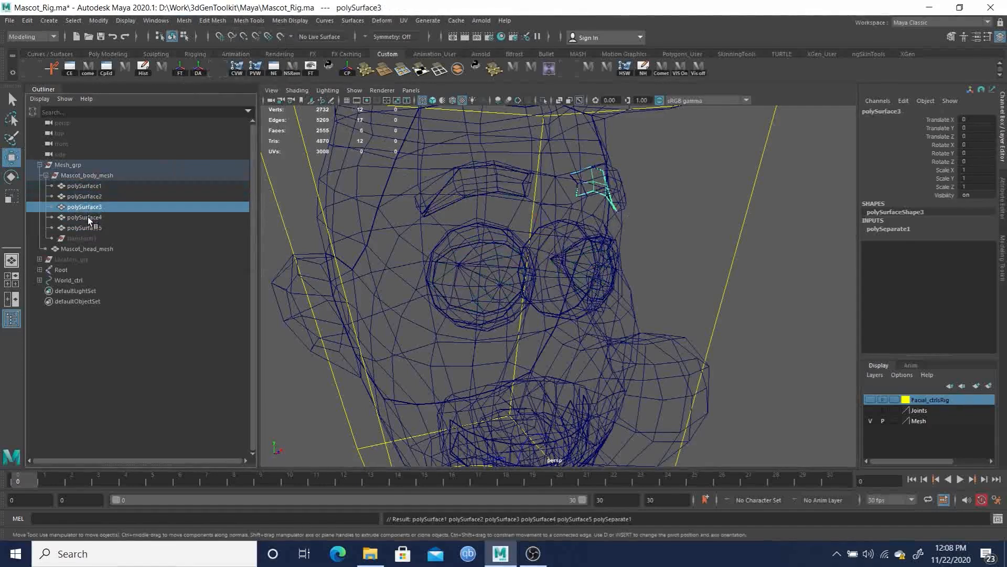
pyautogui.click(87, 216)
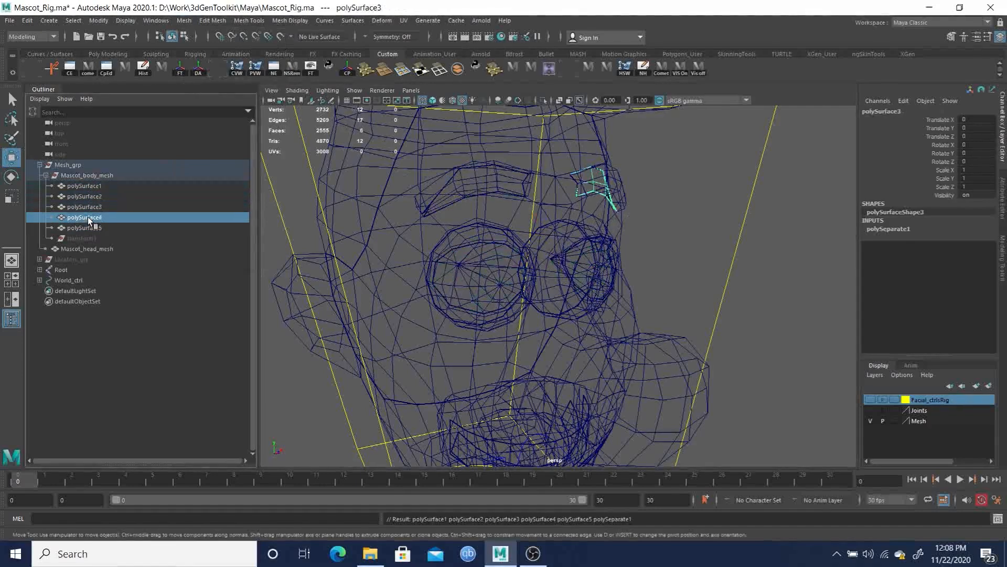
pyautogui.click(86, 187)
pyautogui.moveTo(86, 191); pyautogui.dragTo(88, 217)
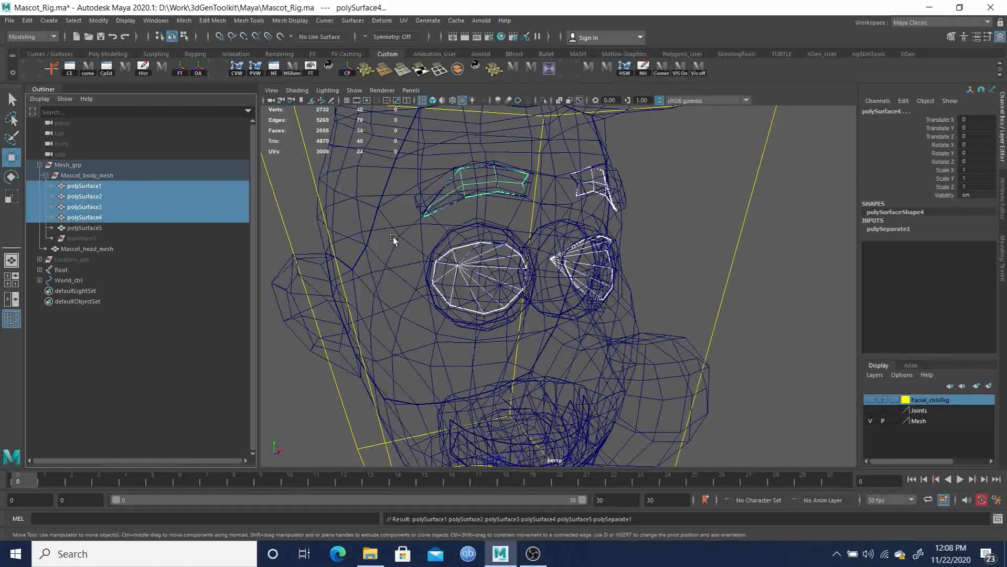
pyautogui.scroll(-10, 578, 256)
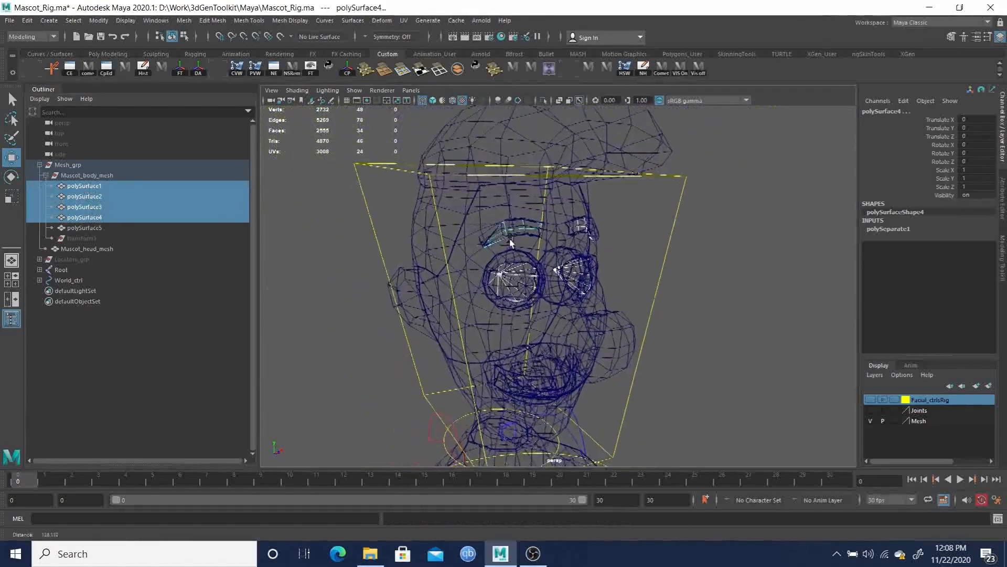
pyautogui.keyDown('alt'); pyautogui.moveTo(562, 279); pyautogui.dragTo(528, 236, button='middle'); pyautogui.keyUp('alt')
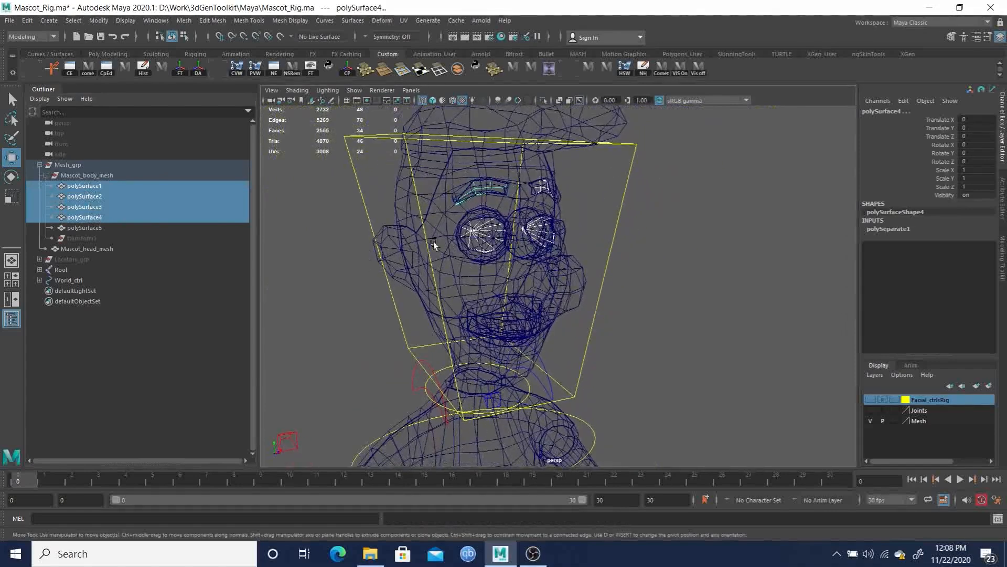
pyautogui.keyDown('ctrl'); pyautogui.click(94, 248); pyautogui.keyUp('ctrl')
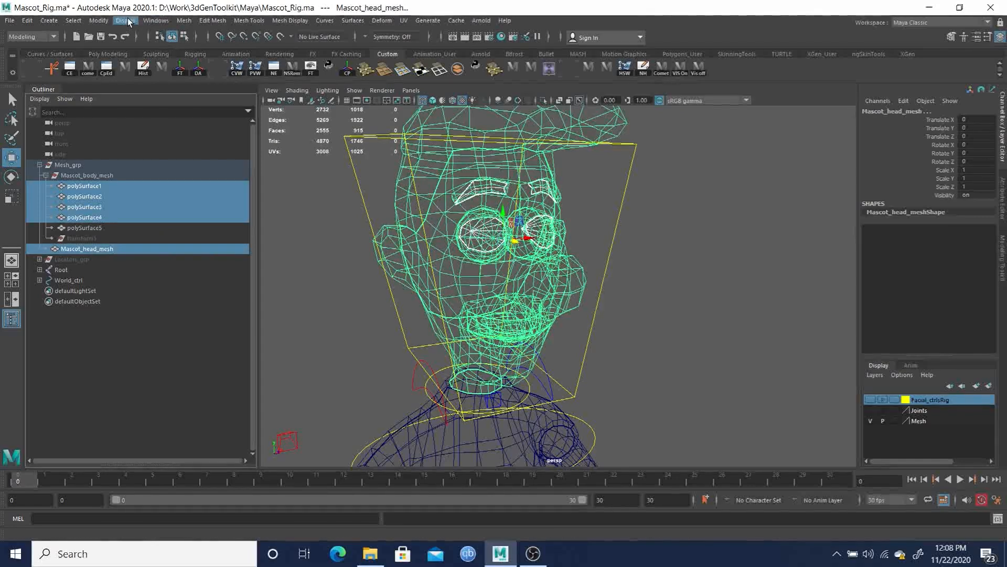
# Copy the head mesh's name, and combine polySurface1 through polySurface4 with Mascot_head_mesh into one mesh.
pyautogui.click(82, 248)
pyautogui.doubleClick(84, 249)
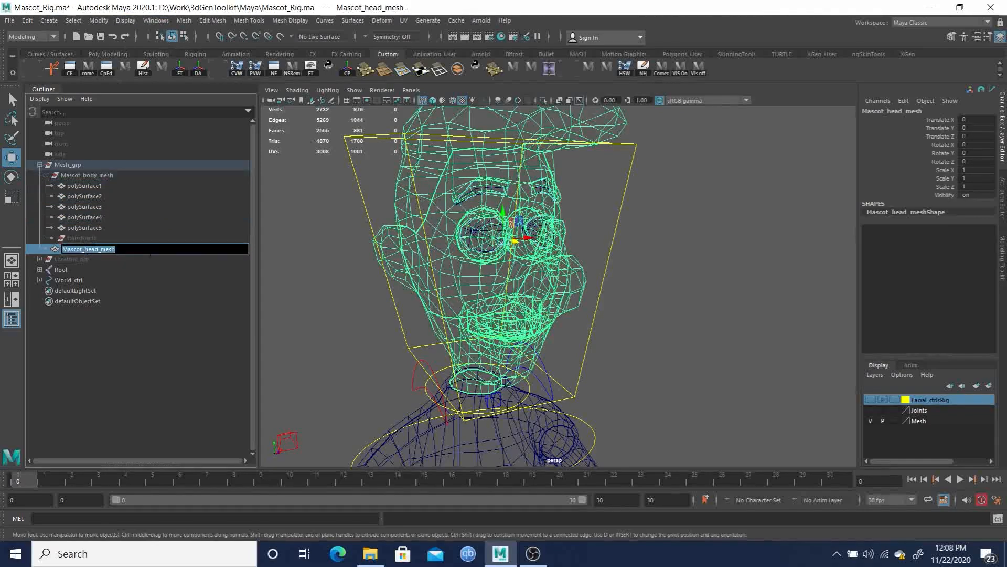
pyautogui.click(87, 185)
pyautogui.keyDown('shift'); pyautogui.click(90, 218); pyautogui.keyUp('shift')
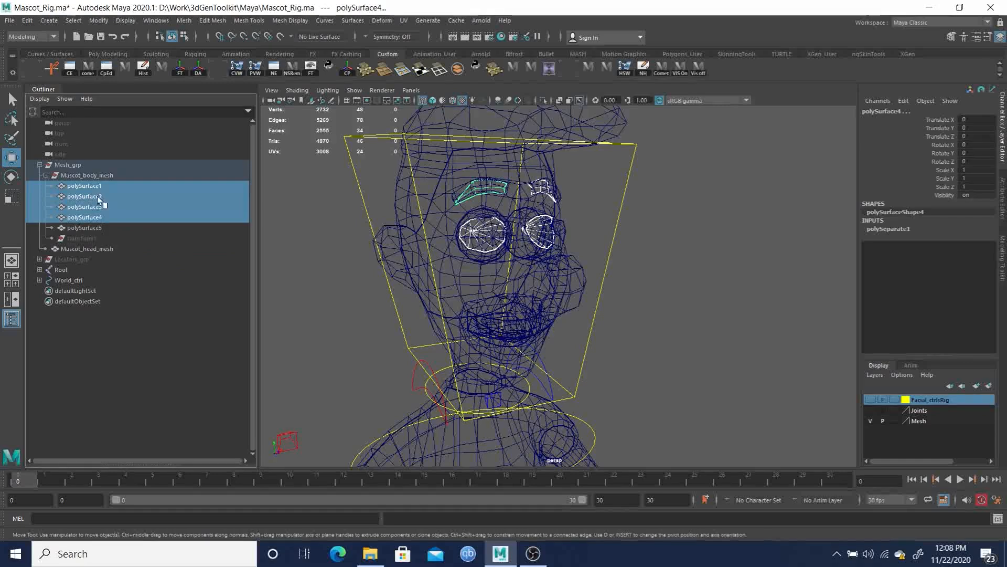
pyautogui.keyDown('ctrl'); pyautogui.click(90, 248); pyautogui.keyUp('ctrl')
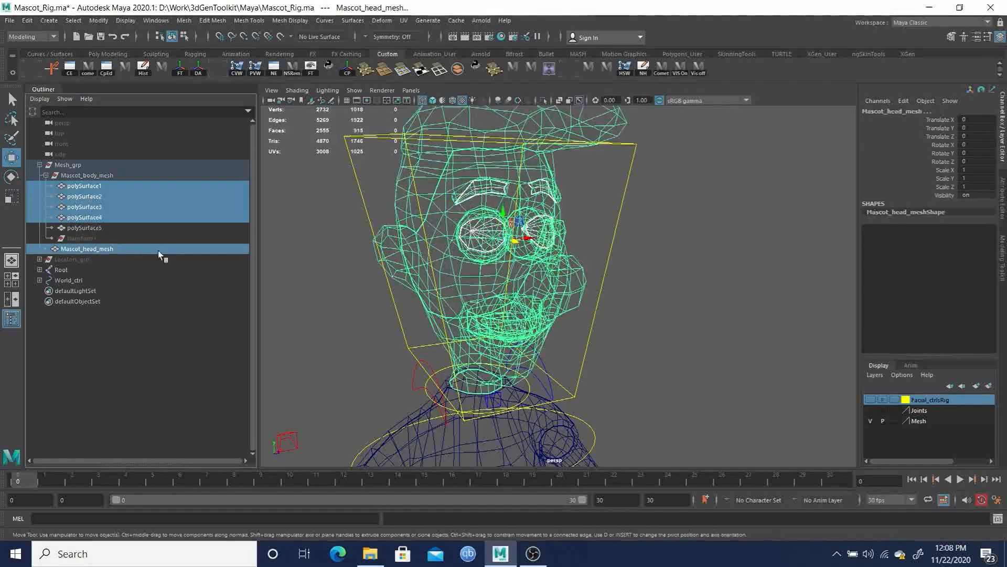
pyautogui.click(187, 21)
pyautogui.click(207, 57)
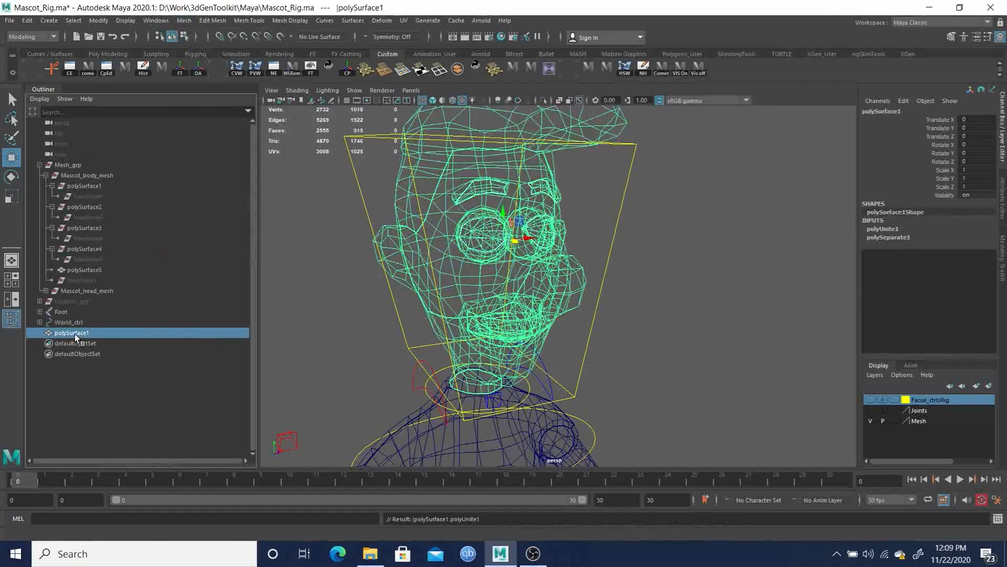
# Delete the combined head mesh's construction history and switch to textured shaded display.
pyautogui.click(28, 21)
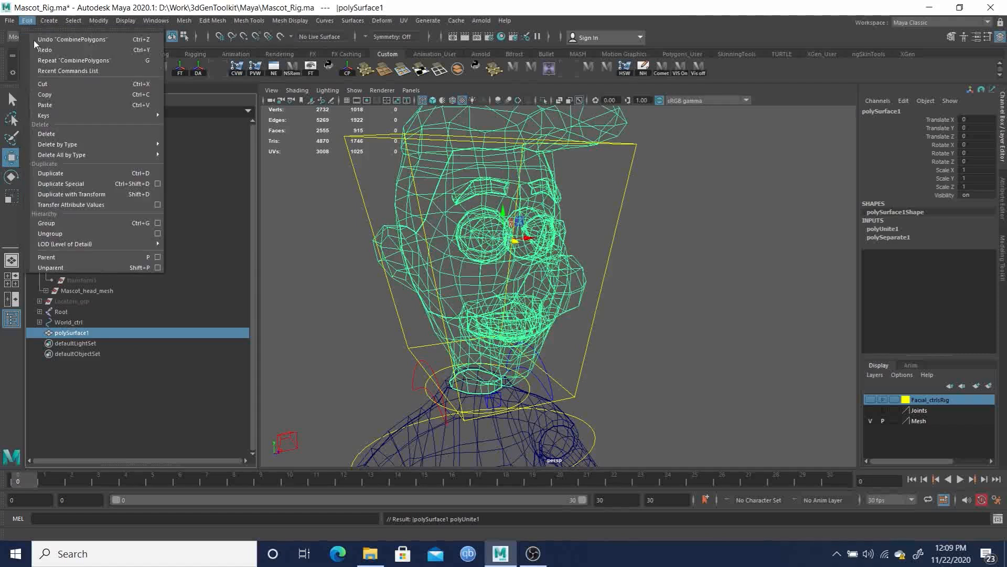
pyautogui.moveTo(67, 147)
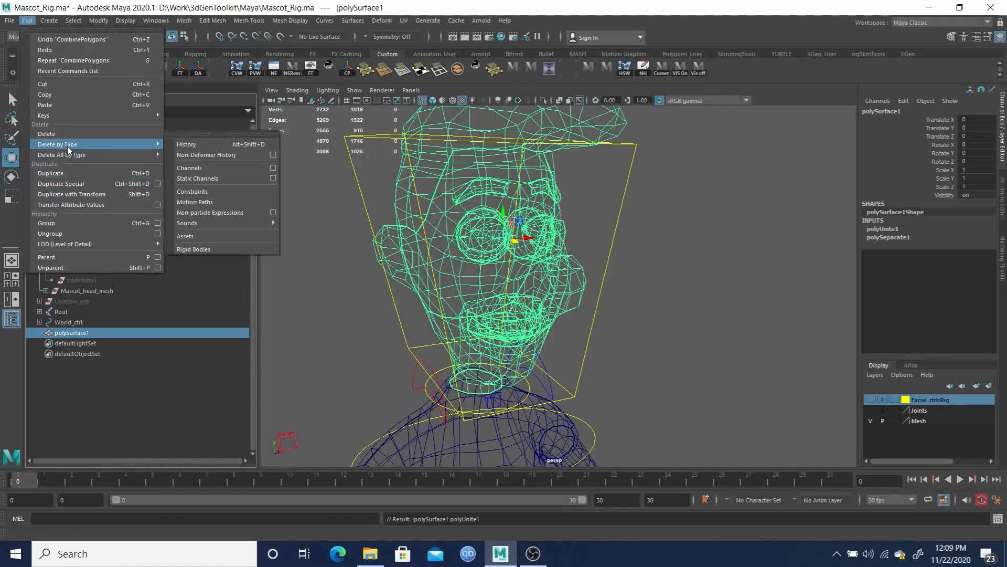
pyautogui.click(198, 144)
pyautogui.moveTo(640, 263)
pyautogui.keyDown('alt'); pyautogui.mouseDown()
pyautogui.moveTo(644, 255)
pyautogui.moveTo(543, 260)
pyautogui.moveTo(578, 251)
pyautogui.moveTo(522, 258)
pyautogui.moveTo(553, 256)
pyautogui.mouseUp(); pyautogui.keyUp('alt')
pyautogui.press('6')
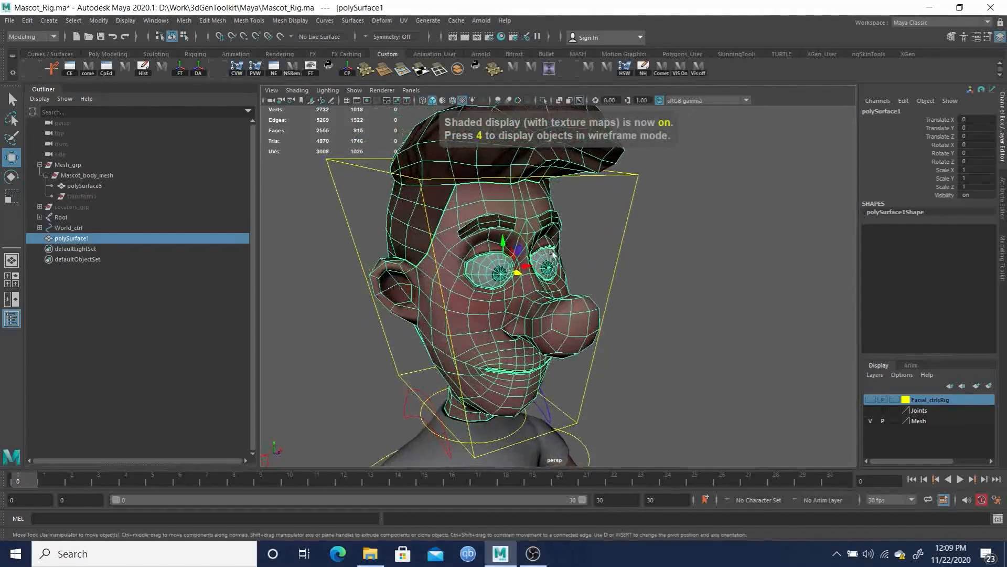
# Rename the combined head mesh to Mascot_head_mesh and parent it under Mesh_grp.
pyautogui.doubleClick(74, 239)
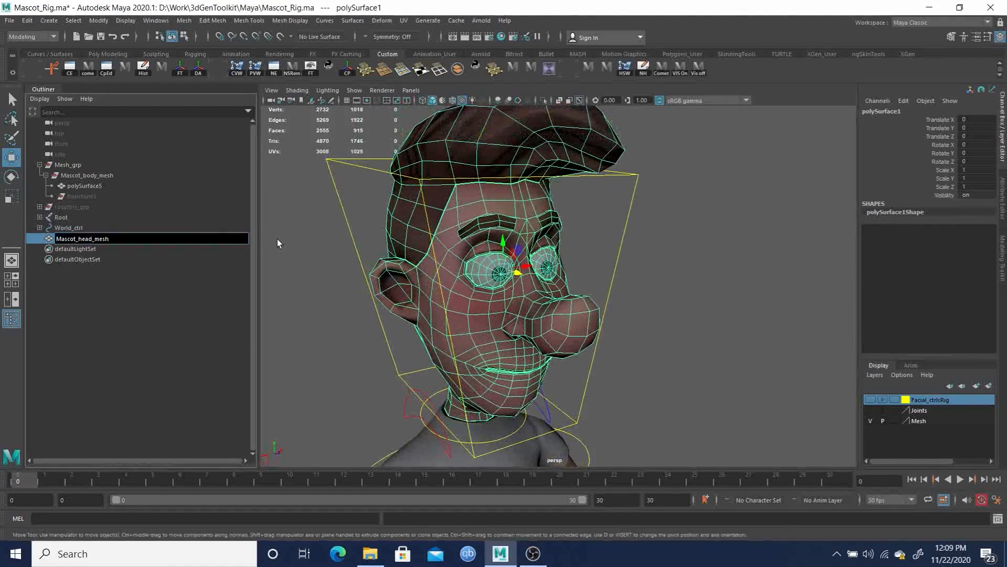
pyautogui.press('Return')
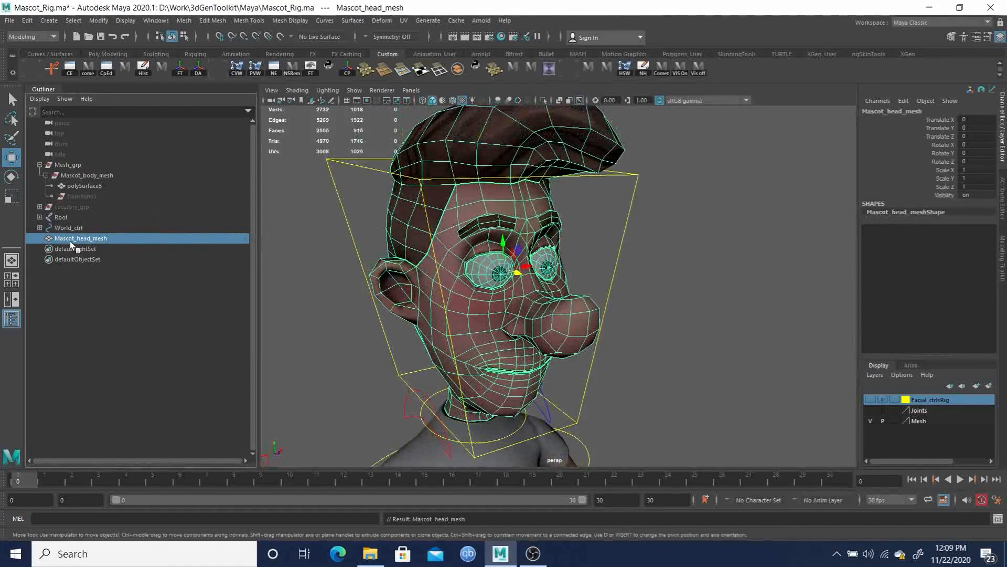
pyautogui.moveTo(71, 238)
pyautogui.mouseDown()
pyautogui.moveTo(62, 168)
pyautogui.moveTo(70, 236)
pyautogui.mouseUp()
pyautogui.keyDown('ctrl'); pyautogui.click(72, 166); pyautogui.keyUp('ctrl')
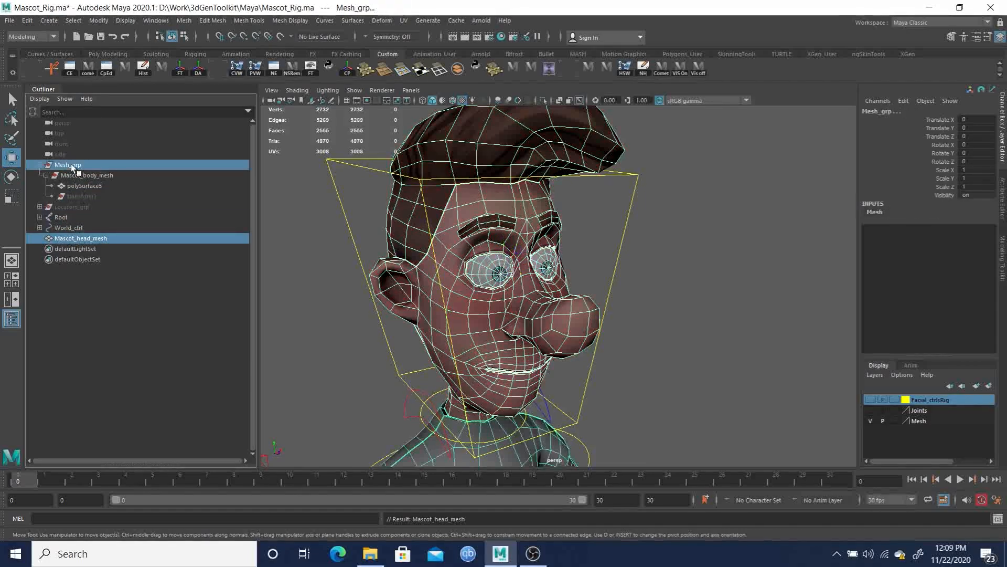
pyautogui.press('p')
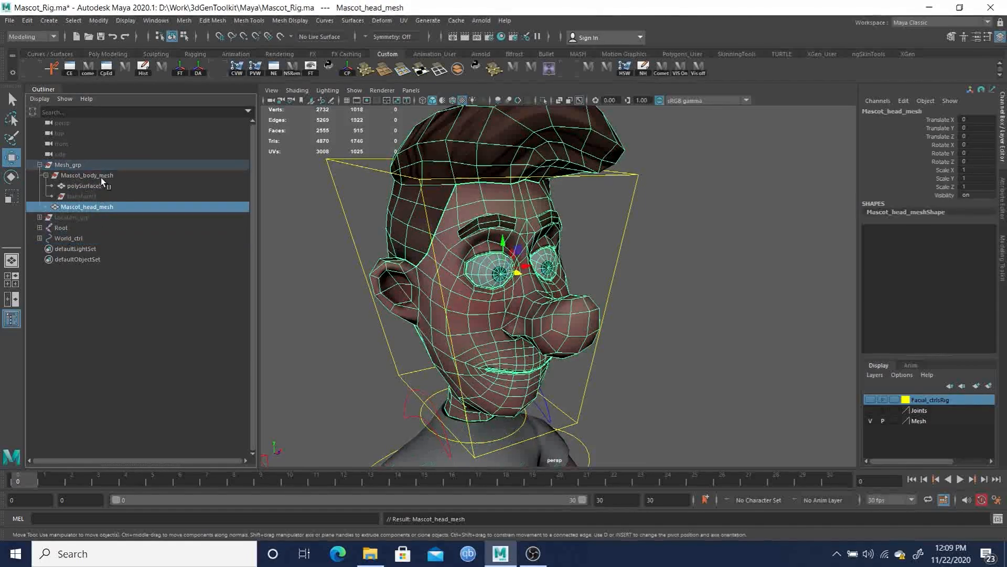
# Check which body parts polySurface5 covers and switch the viewport to wireframe display.
pyautogui.click(86, 184)
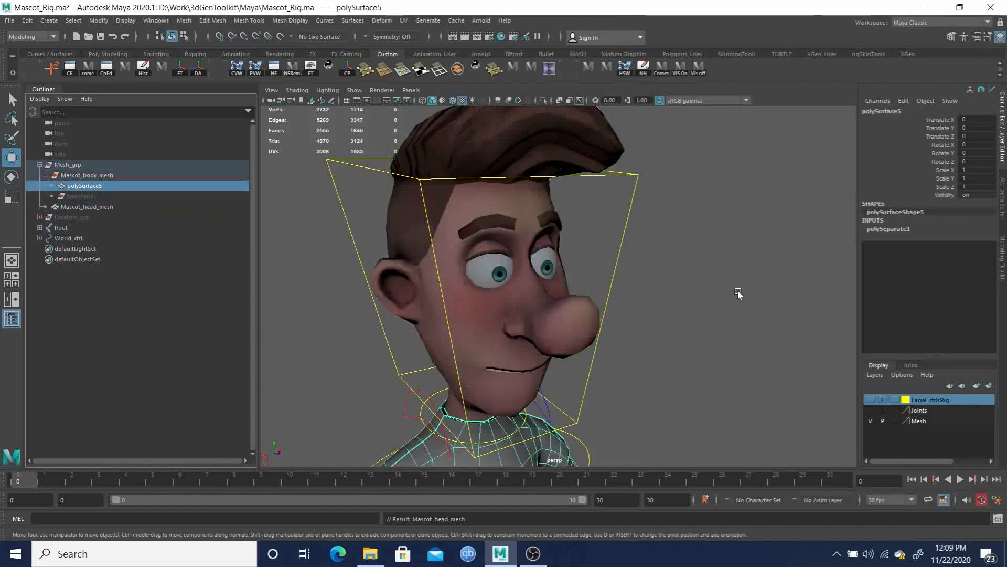
pyautogui.scroll(2, 638, 264)
pyautogui.keyDown('alt'); pyautogui.moveTo(638, 264); pyautogui.dragTo(470, 255, button='right'); pyautogui.keyUp('alt')
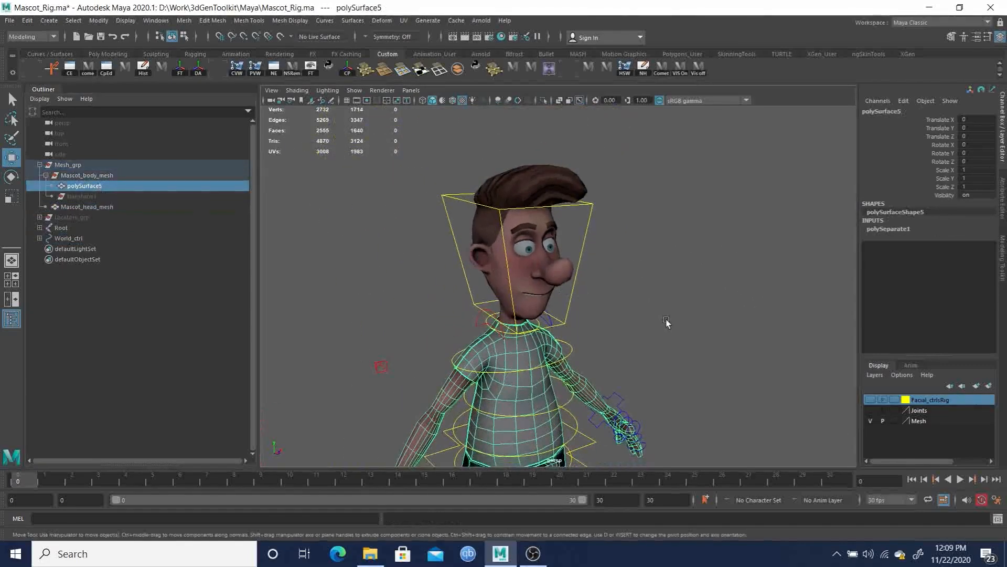
pyautogui.keyDown('alt'); pyautogui.moveTo(665, 322); pyautogui.dragTo(648, 257, button='middle'); pyautogui.keyUp('alt')
pyautogui.moveTo(650, 260)
pyautogui.keyDown('alt'); pyautogui.mouseDown()
pyautogui.moveTo(527, 293)
pyautogui.moveTo(592, 289)
pyautogui.mouseUp(); pyautogui.keyUp('alt')
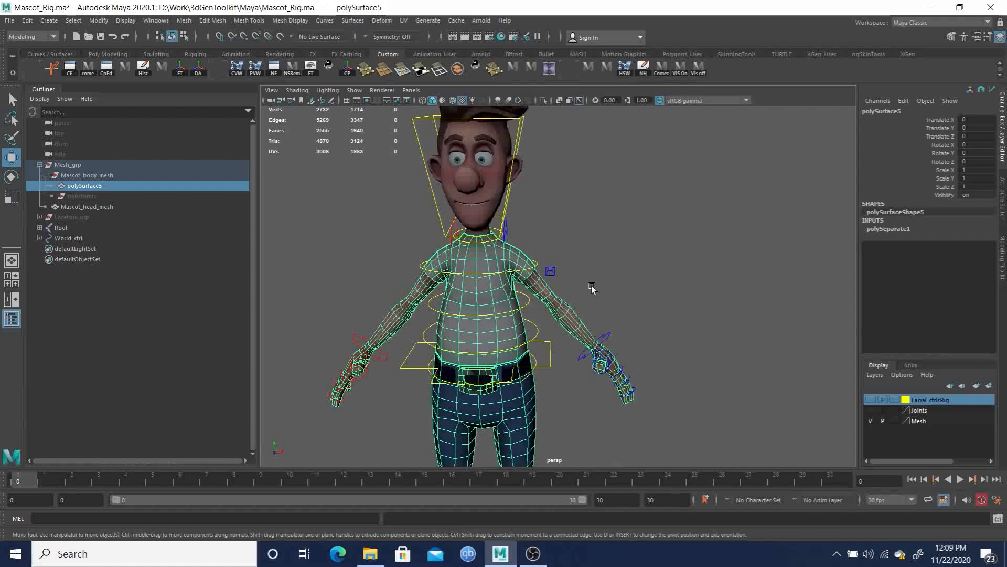
pyautogui.press('5')
pyautogui.press('4')
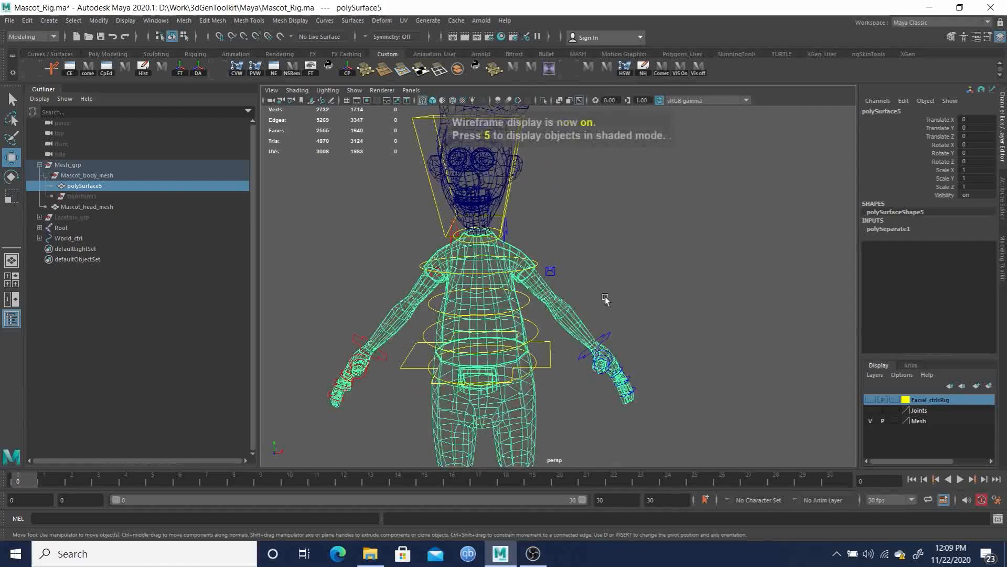
pyautogui.scroll(-5, 577, 273)
pyautogui.keyDown('alt'); pyautogui.moveTo(545, 243); pyautogui.dragTo(533, 278); pyautogui.keyUp('alt')
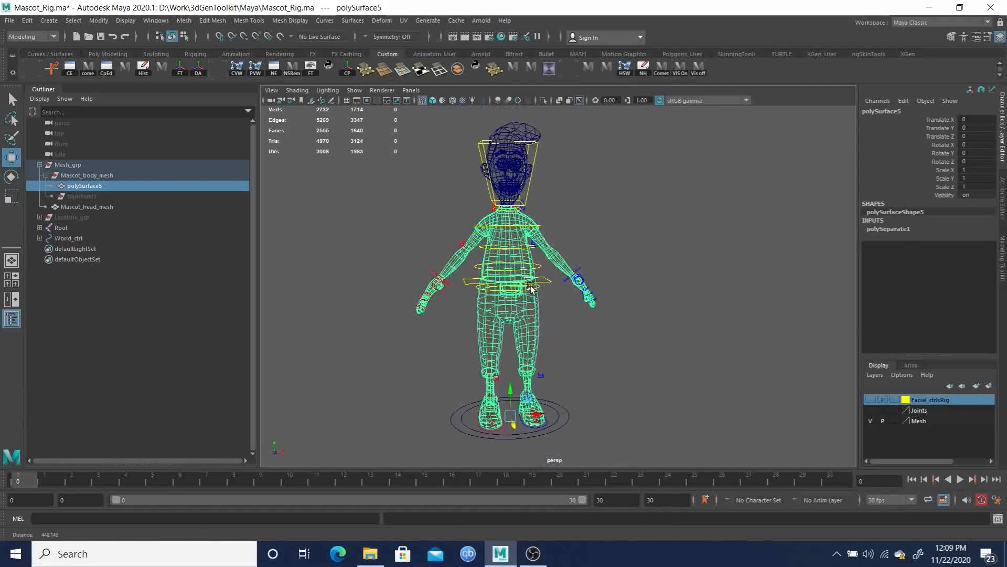
# Rename polySurface5 to Mascot_body_mesh.
pyautogui.doubleClick(83, 185)
pyautogui.write('Mascot_head_mesh')
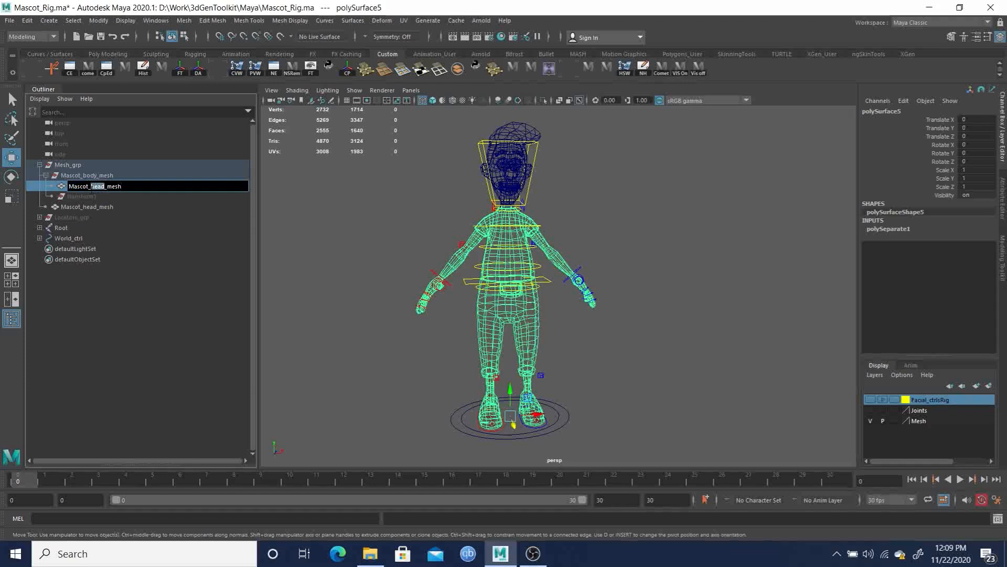
pyautogui.write('y')
pyautogui.press('Return')
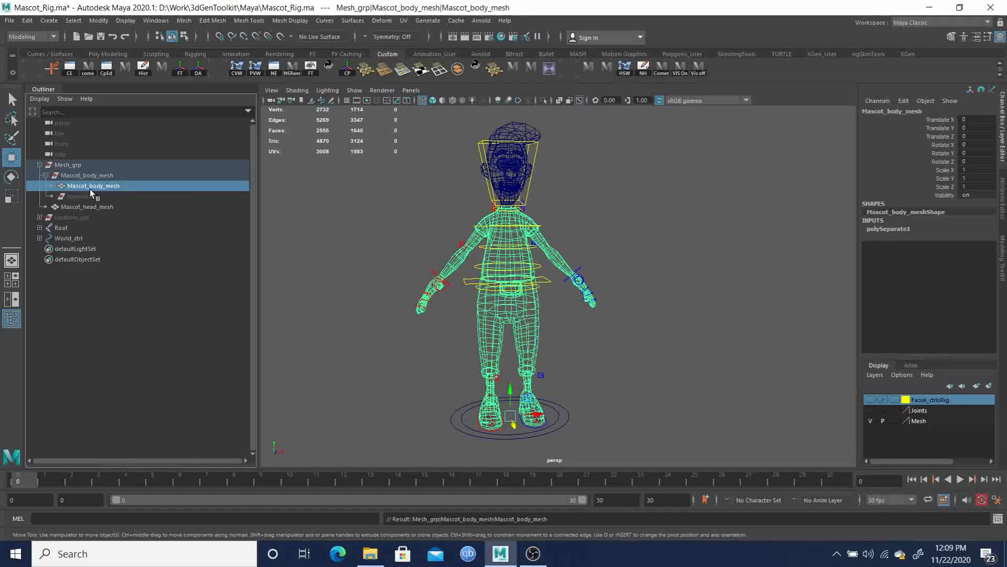
# Delete the construction history of the renamed body mesh.
pyautogui.click(10, 21)
pyautogui.click(29, 21)
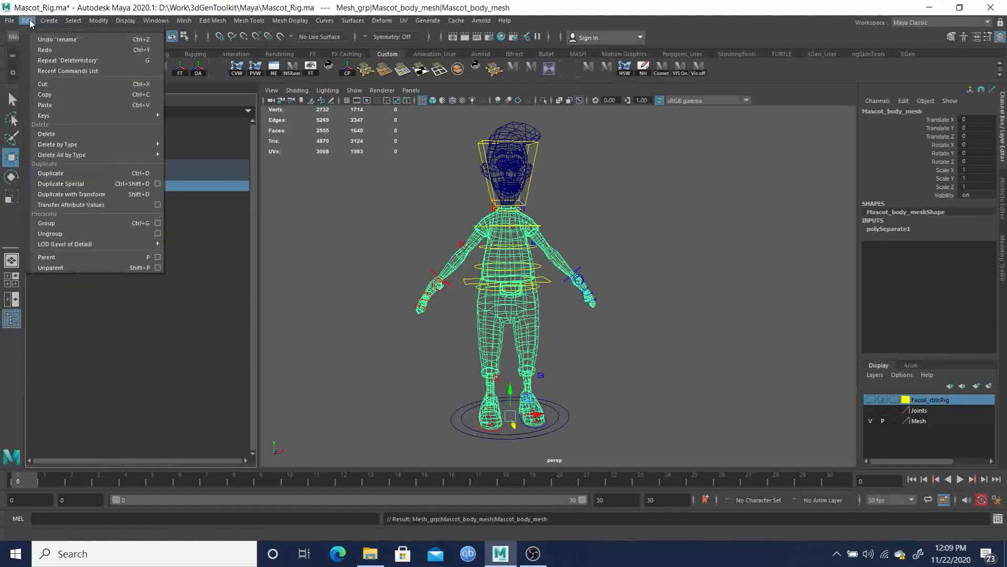
pyautogui.moveTo(70, 145)
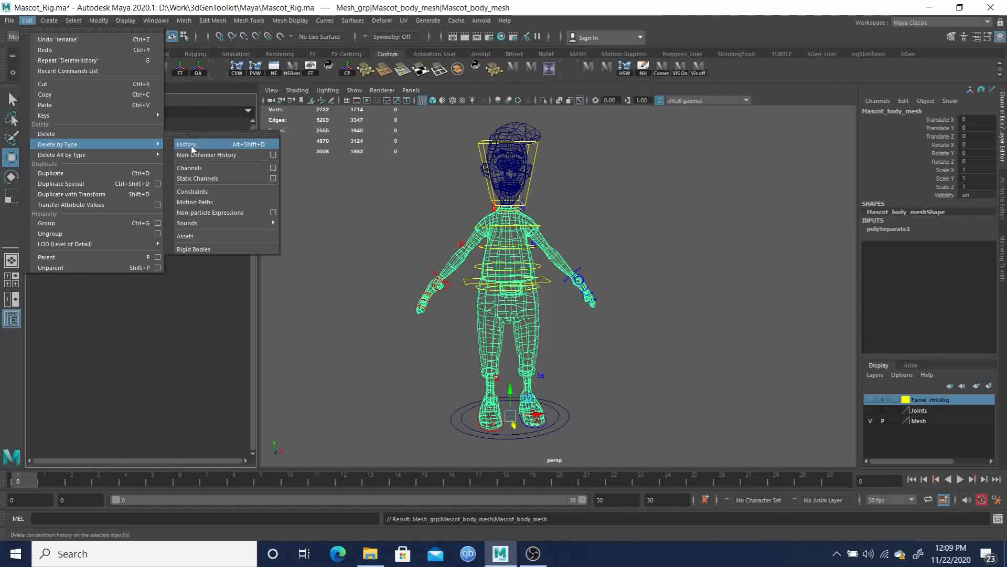
pyautogui.click(192, 149)
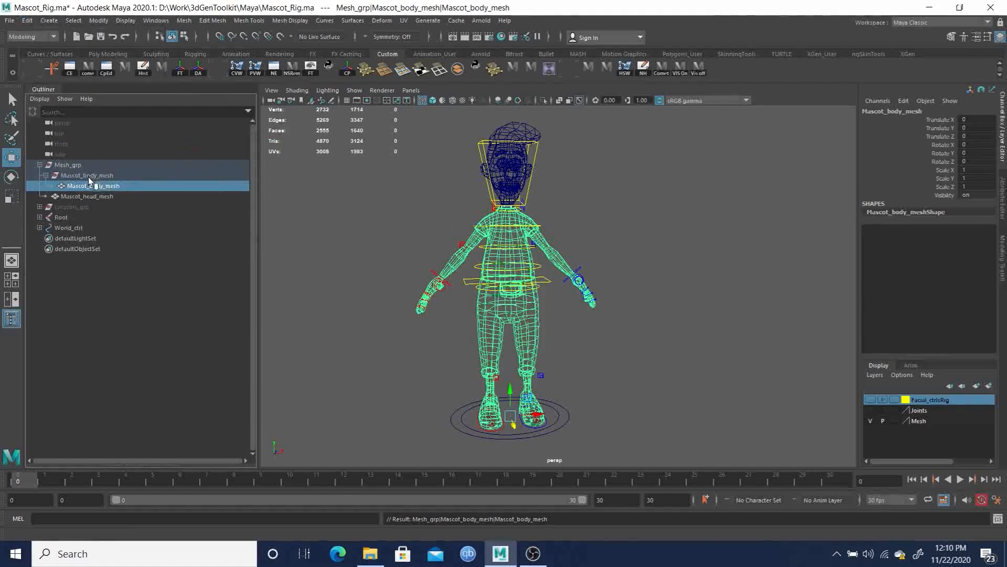
# Parent the body mesh directly under Mesh_grp and delete the leftover empty Mascot_body_mesh group.
pyautogui.keyDown('ctrl'); pyautogui.click(71, 165); pyautogui.keyUp('ctrl')
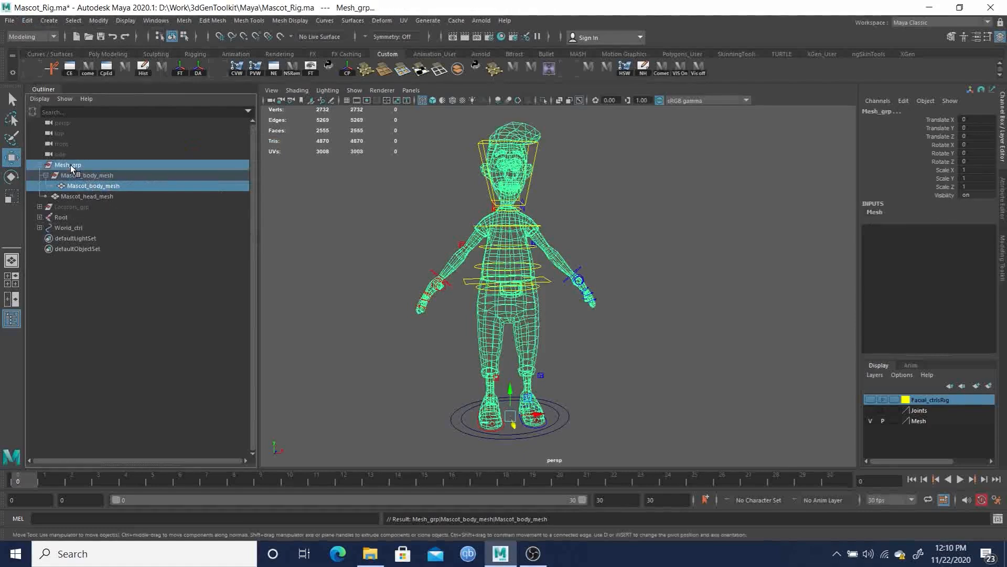
pyautogui.press('p')
pyautogui.click(103, 177)
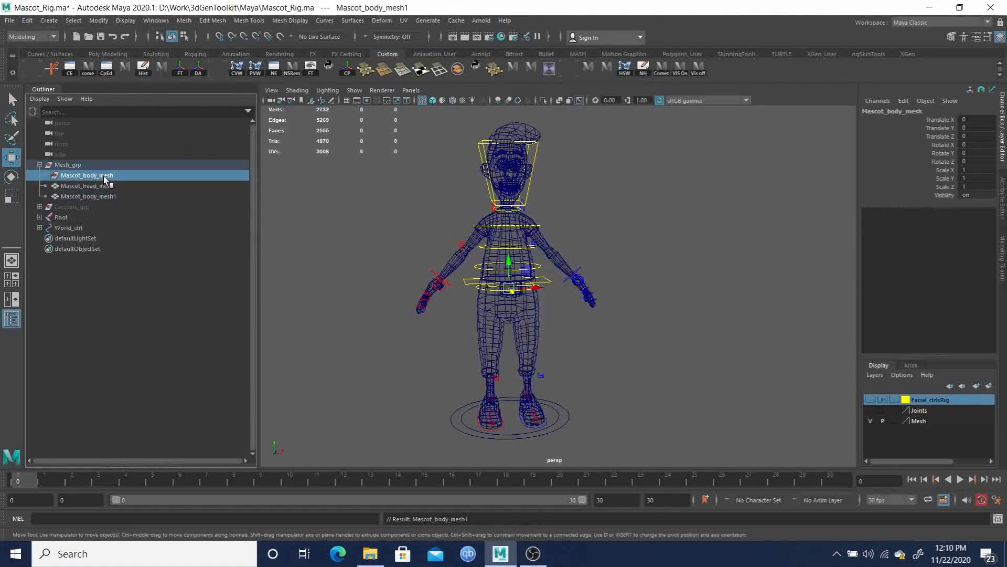
pyautogui.press('Delete')
# Rename Mascot_body_mesh1 under Mesh_grp to Mascot_body_mesh.
pyautogui.click(92, 174)
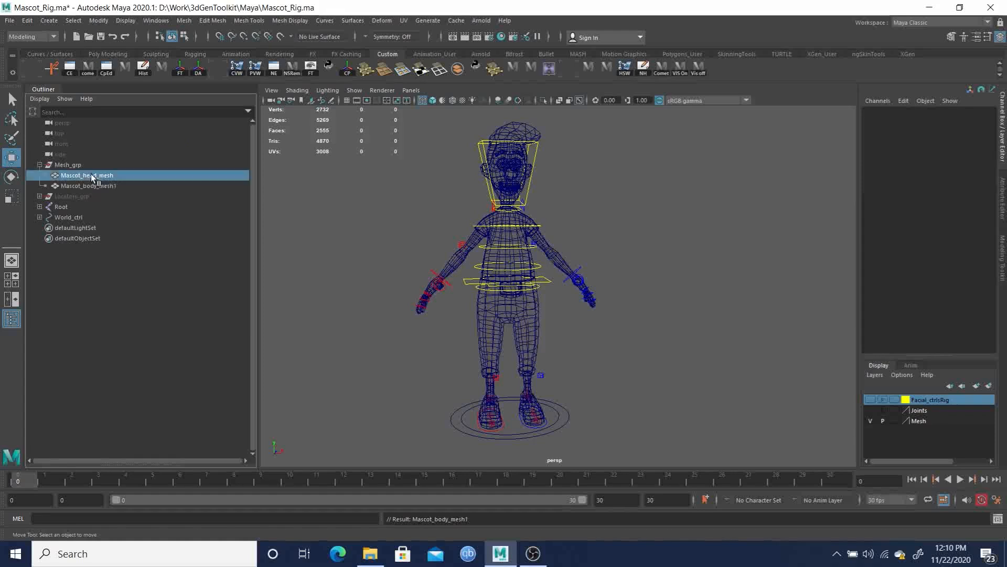
pyautogui.click(96, 184)
pyautogui.click(97, 176)
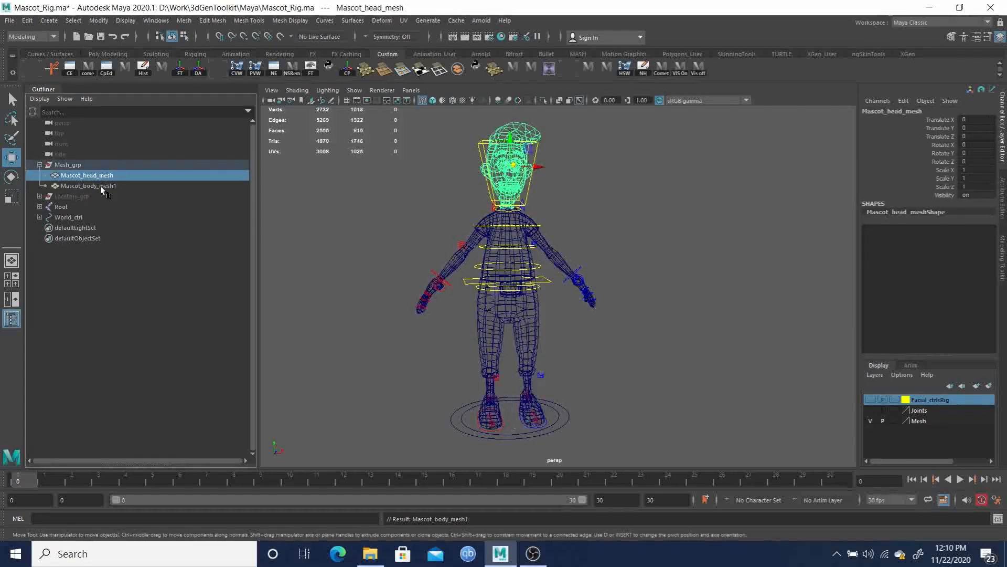
pyautogui.click(103, 185)
pyautogui.doubleClick(109, 185)
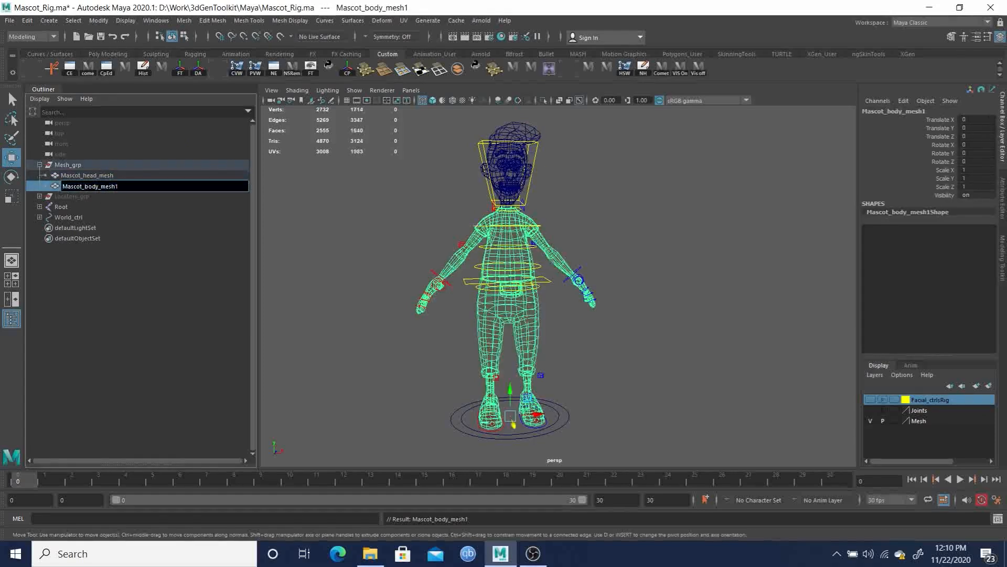
pyautogui.press('Return')
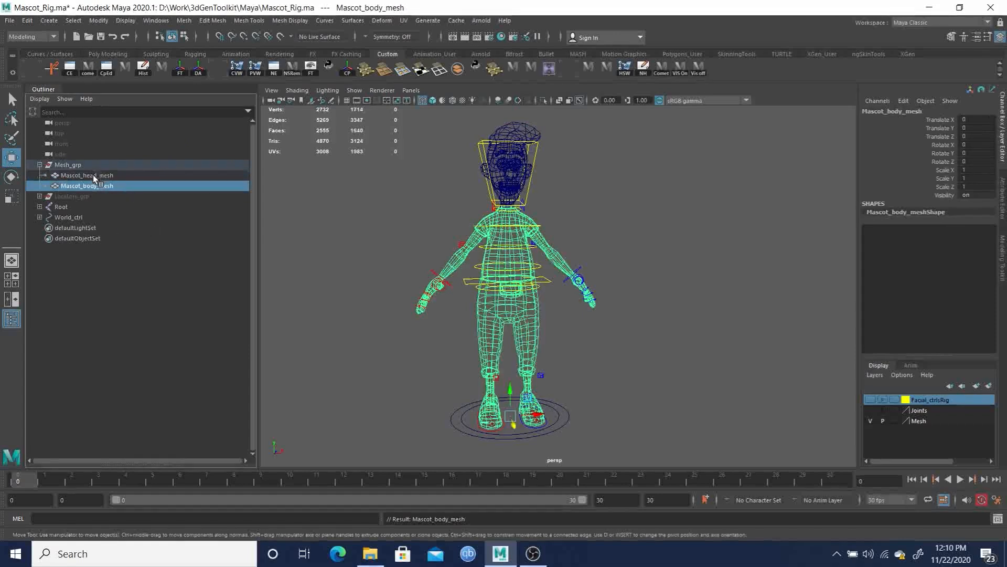
# Examine the separated head and body meshes by selecting each in turn, ending on Mascot_body_mesh.
pyautogui.click(93, 174)
pyautogui.click(93, 185)
pyautogui.click(95, 176)
pyautogui.click(98, 187)
pyautogui.click(99, 176)
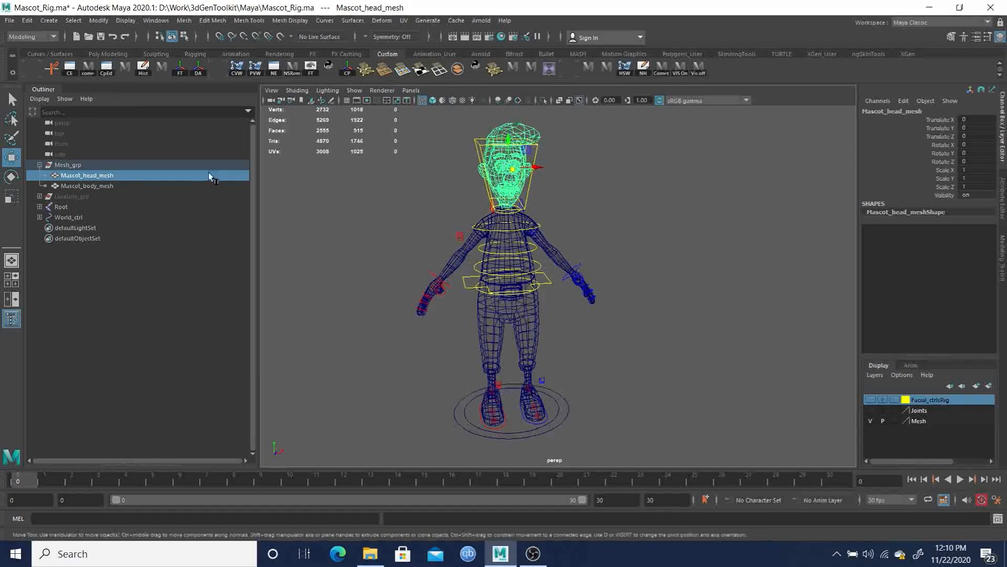
pyautogui.click(87, 187)
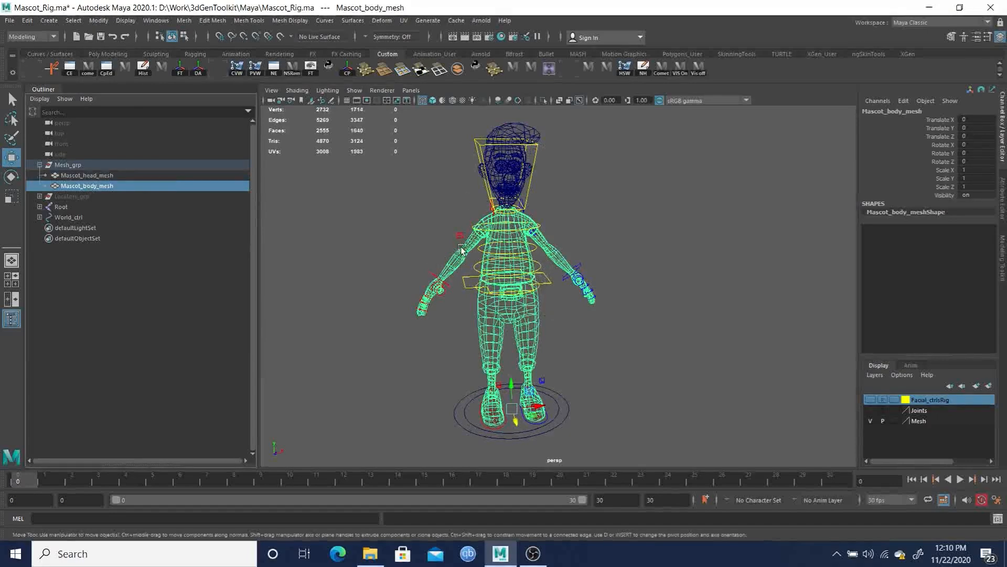
pyautogui.scroll(3, 521, 249)
pyautogui.keyDown('alt'); pyautogui.moveTo(521, 249); pyautogui.dragTo(510, 249); pyautogui.keyUp('alt')
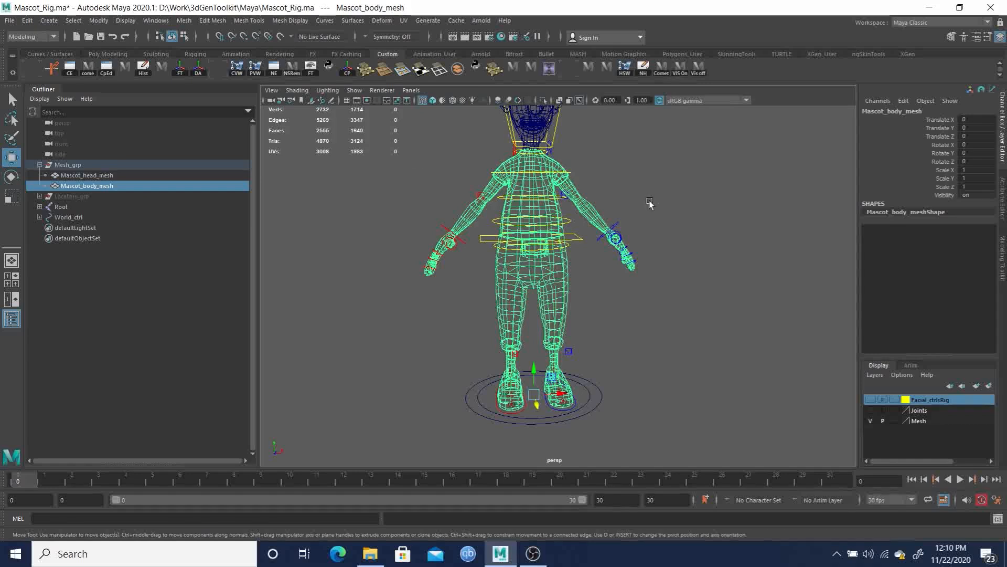
pyautogui.keyDown('alt'); pyautogui.moveTo(619, 204); pyautogui.dragTo(556, 242); pyautogui.keyUp('alt')
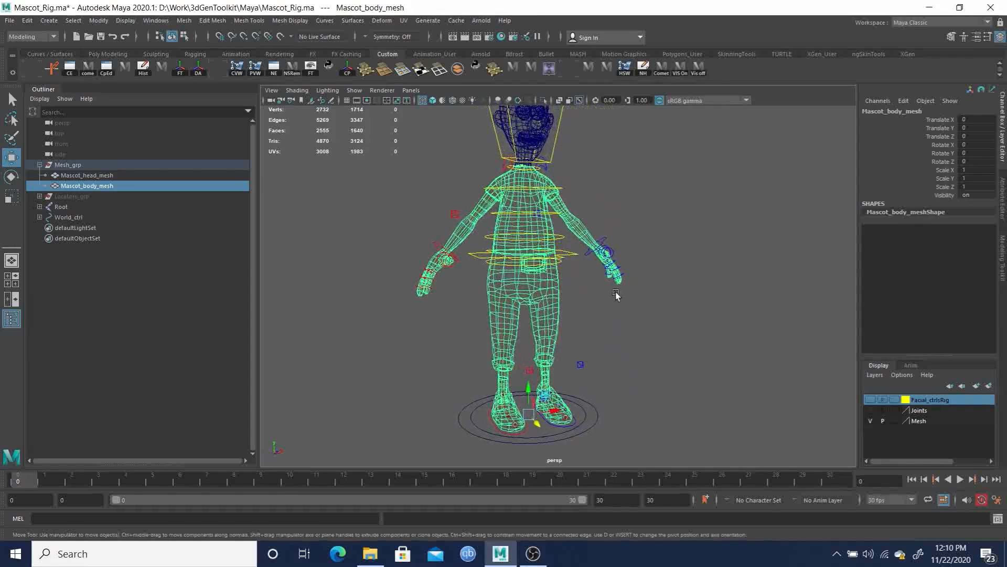
# Select all vertices of Mascot_body_mesh and open the Merge Vertices options.
pyautogui.press('F9')
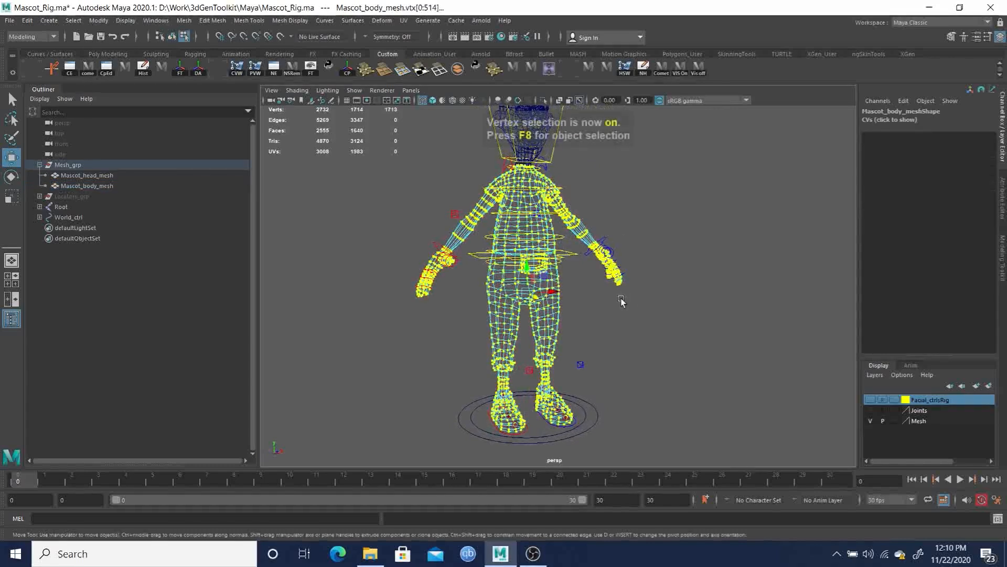
pyautogui.moveTo(366, 141); pyautogui.dragTo(764, 467)
pyautogui.moveTo(350, 126); pyautogui.dragTo(756, 495)
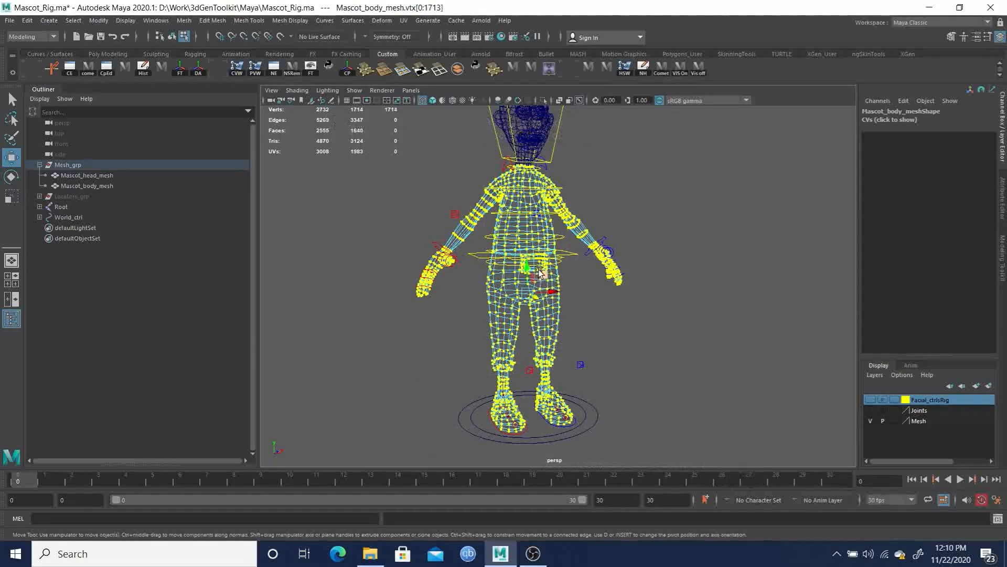
pyautogui.keyDown('shift'); pyautogui.rightClick(557, 283); pyautogui.keyUp('shift')
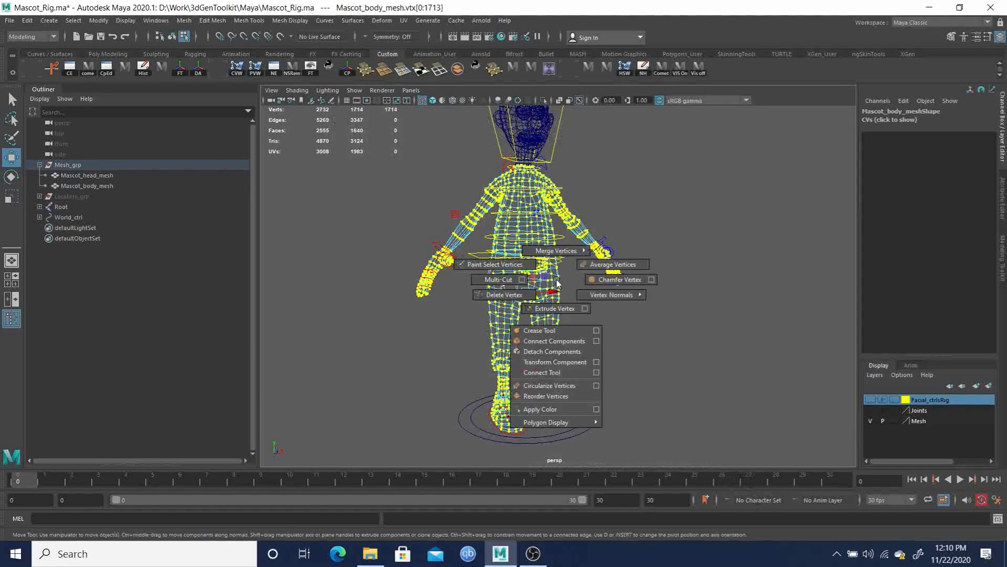
pyautogui.keyDown('shift'); pyautogui.moveTo(557, 273); pyautogui.dragTo(645, 233, button='right'); pyautogui.keyUp('shift')
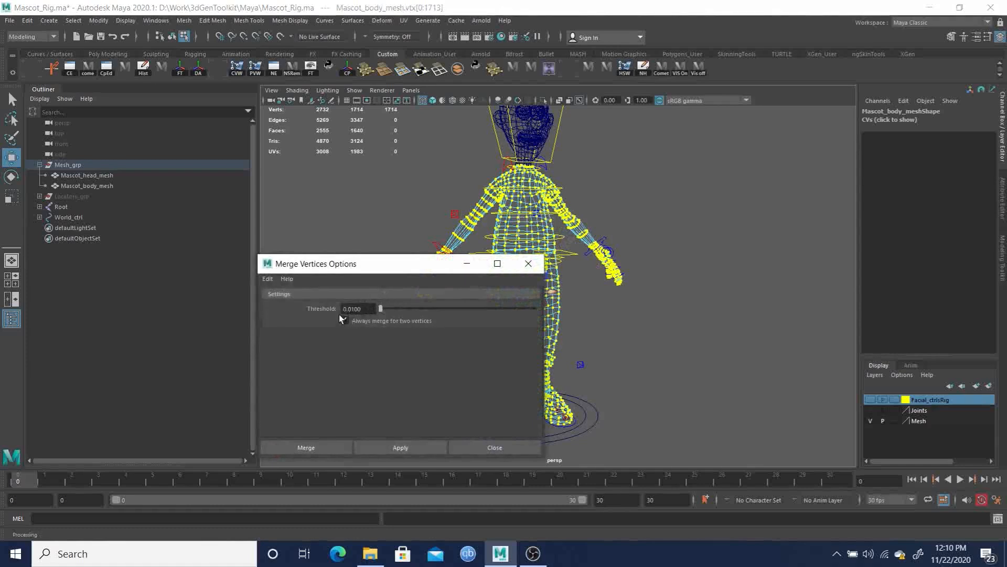
pyautogui.moveTo(386, 268); pyautogui.dragTo(232, 230)
pyautogui.keyDown('alt'); pyautogui.moveTo(429, 212); pyautogui.dragTo(541, 252); pyautogui.keyUp('alt')
pyautogui.keyDown('alt'); pyautogui.moveTo(530, 257); pyautogui.dragTo(707, 376, button='right'); pyautogui.keyUp('alt')
pyautogui.keyDown('alt'); pyautogui.moveTo(708, 376); pyautogui.dragTo(648, 342); pyautogui.keyUp('alt')
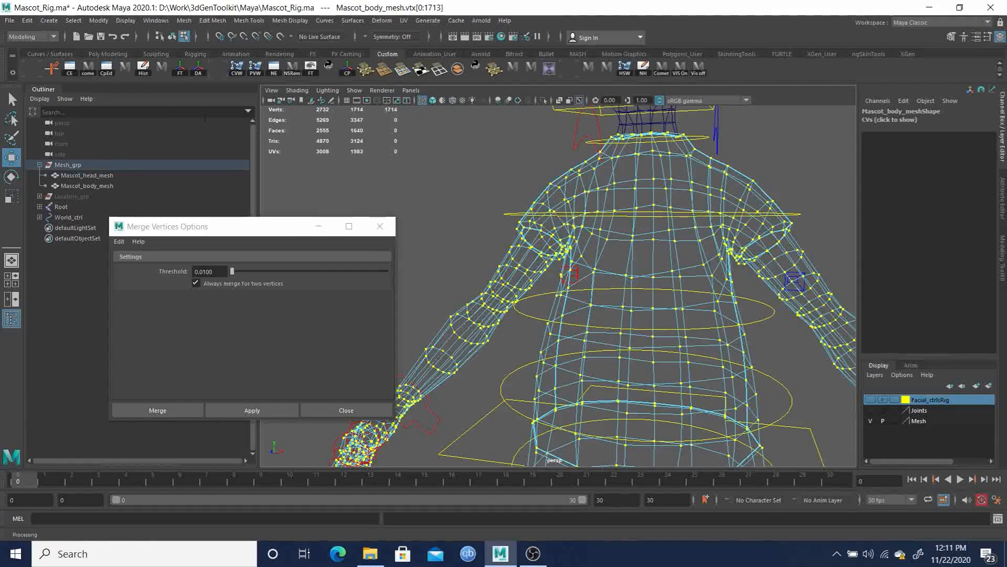
# Turn the Poly Count heads-up display off and back on.
pyautogui.click(156, 23)
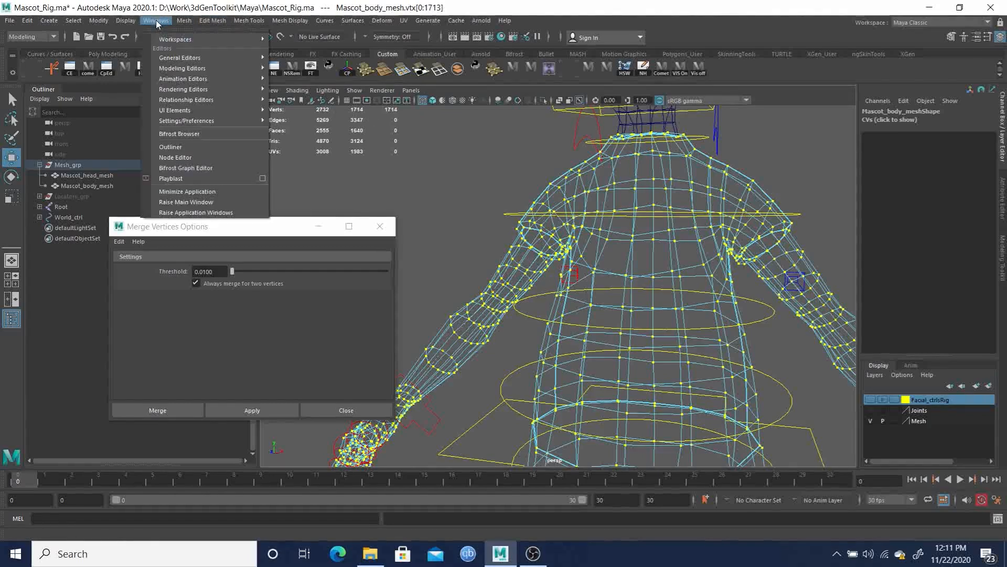
pyautogui.moveTo(189, 111)
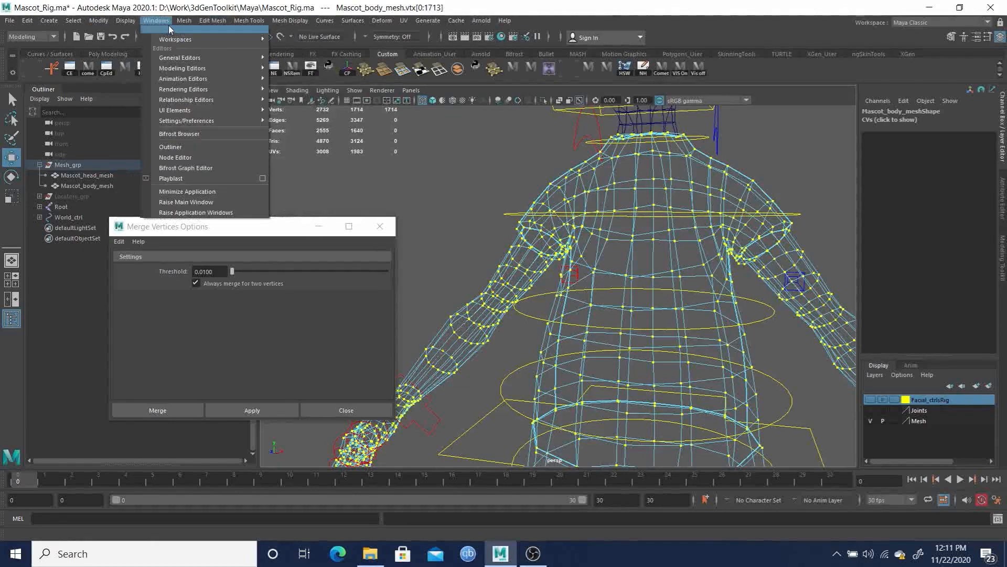
pyautogui.moveTo(107, 23)
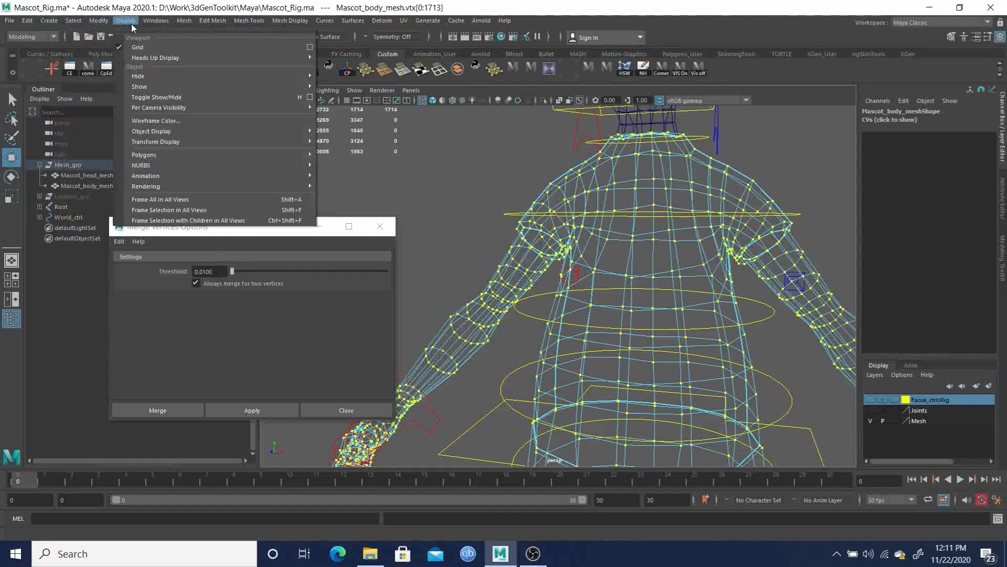
pyautogui.moveTo(181, 55)
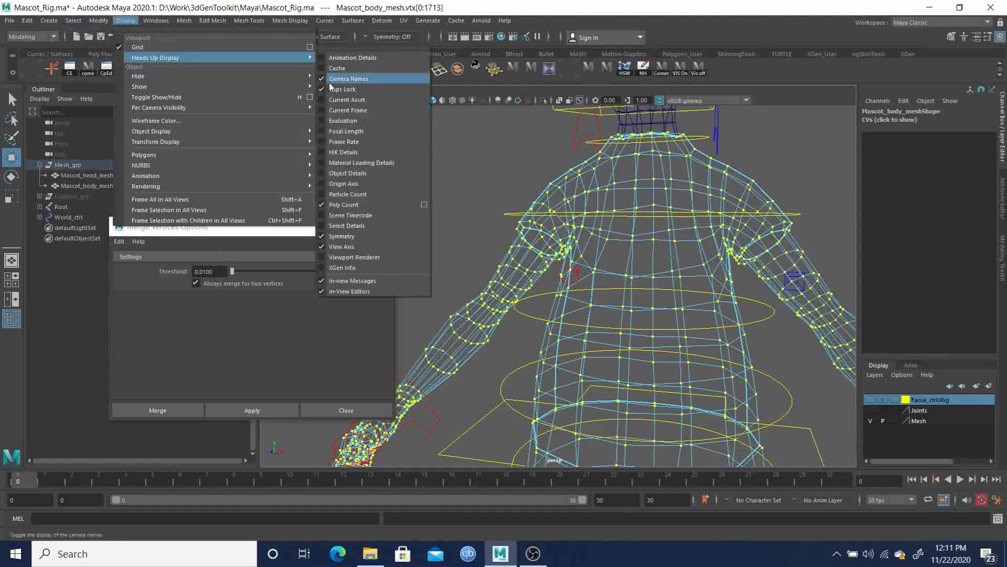
pyautogui.click(357, 205)
pyautogui.click(125, 22)
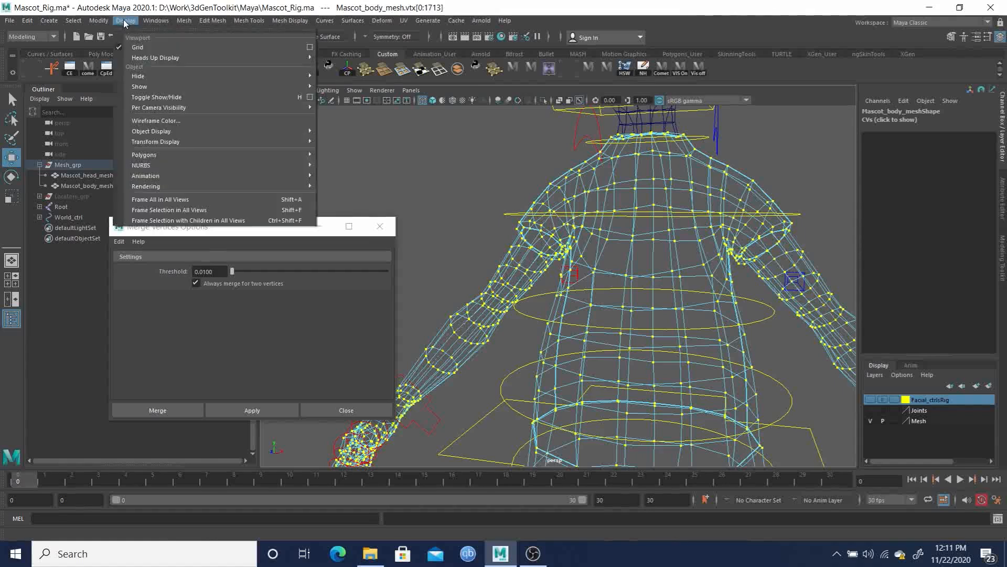
pyautogui.moveTo(162, 57)
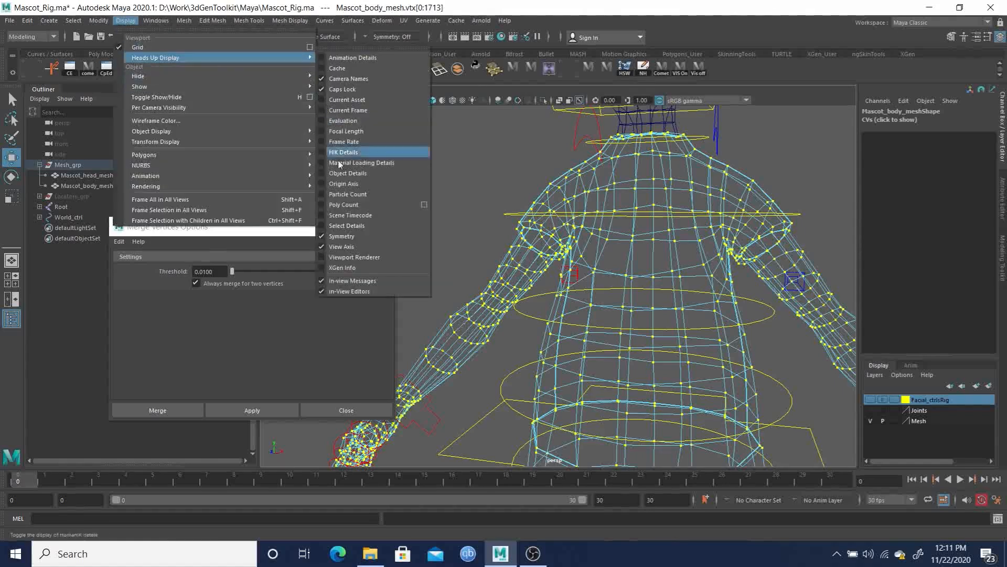
pyautogui.click(360, 205)
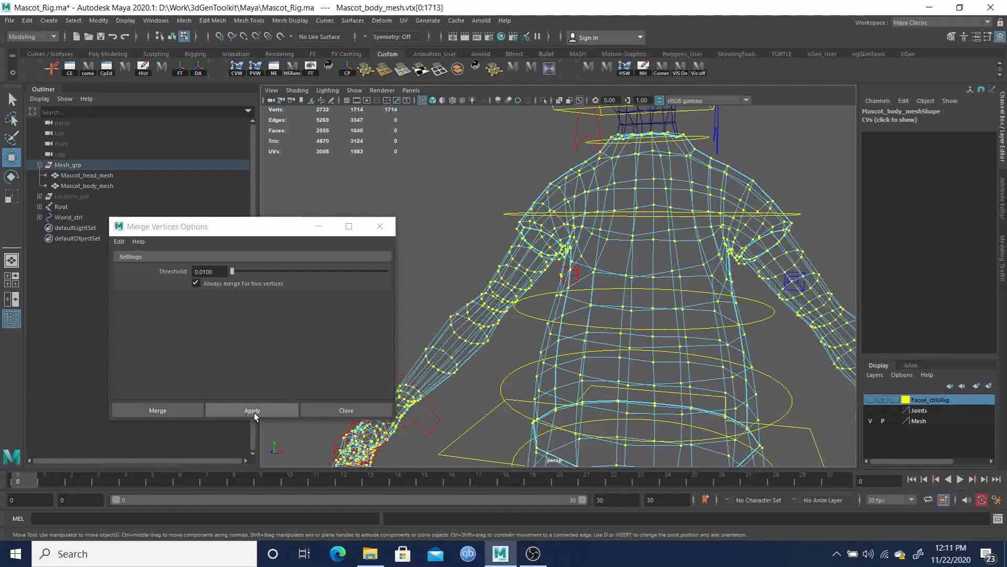
# Merge the selected body vertices with a threshold of 0.01, check the resulting mesh, and return to object selection.
pyautogui.click(162, 410)
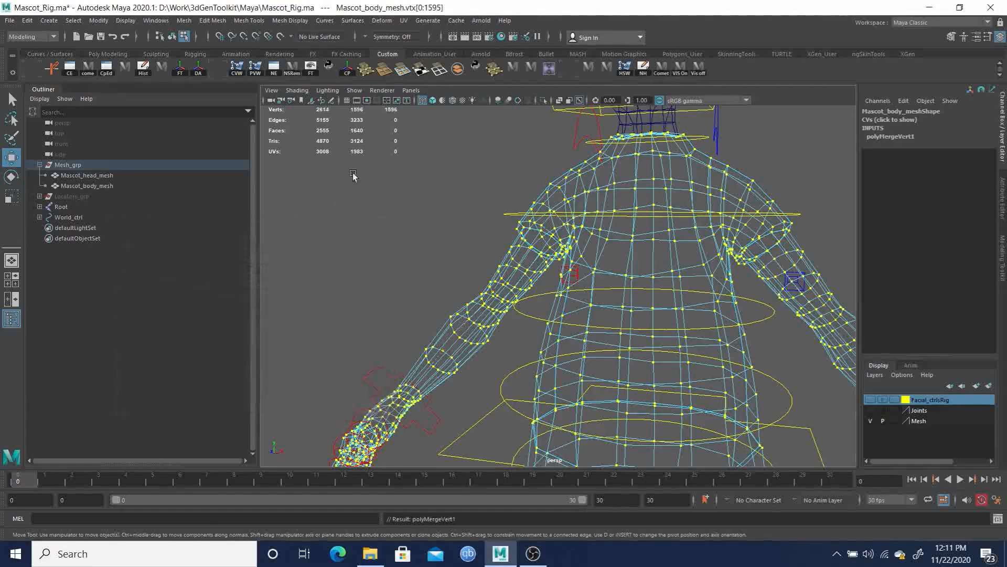
pyautogui.keyDown('alt'); pyautogui.moveTo(703, 292); pyautogui.dragTo(543, 300); pyautogui.keyUp('alt')
pyautogui.scroll(-5, 587, 313)
pyautogui.keyDown('alt'); pyautogui.moveTo(542, 300); pyautogui.dragTo(395, 305, button='right'); pyautogui.keyUp('alt')
pyautogui.keyDown('alt'); pyautogui.moveTo(535, 366); pyautogui.dragTo(528, 334, button='middle'); pyautogui.keyUp('alt')
pyautogui.keyDown('alt'); pyautogui.moveTo(528, 335); pyautogui.dragTo(479, 206); pyautogui.keyUp('alt')
pyautogui.keyDown('alt'); pyautogui.moveTo(479, 206); pyautogui.dragTo(588, 290, button='right'); pyautogui.keyUp('alt')
pyautogui.keyDown('alt'); pyautogui.moveTo(589, 290); pyautogui.dragTo(697, 282); pyautogui.keyUp('alt')
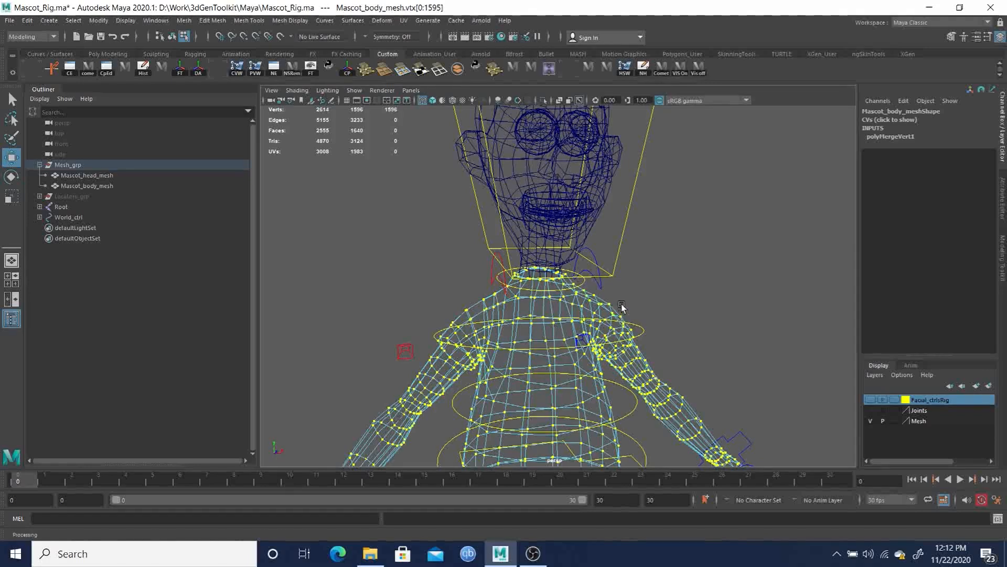
pyautogui.press('F8')
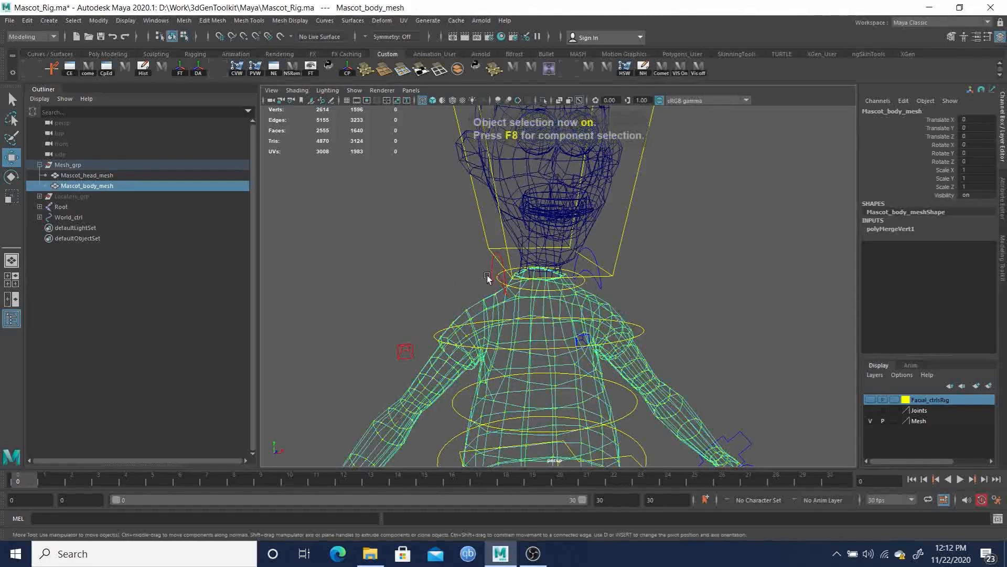
# Delete the construction history of Mascot_body_mesh, running the history deletion twice.
pyautogui.keyDown('alt'); pyautogui.moveTo(535, 317); pyautogui.dragTo(532, 253, button='middle'); pyautogui.keyUp('alt')
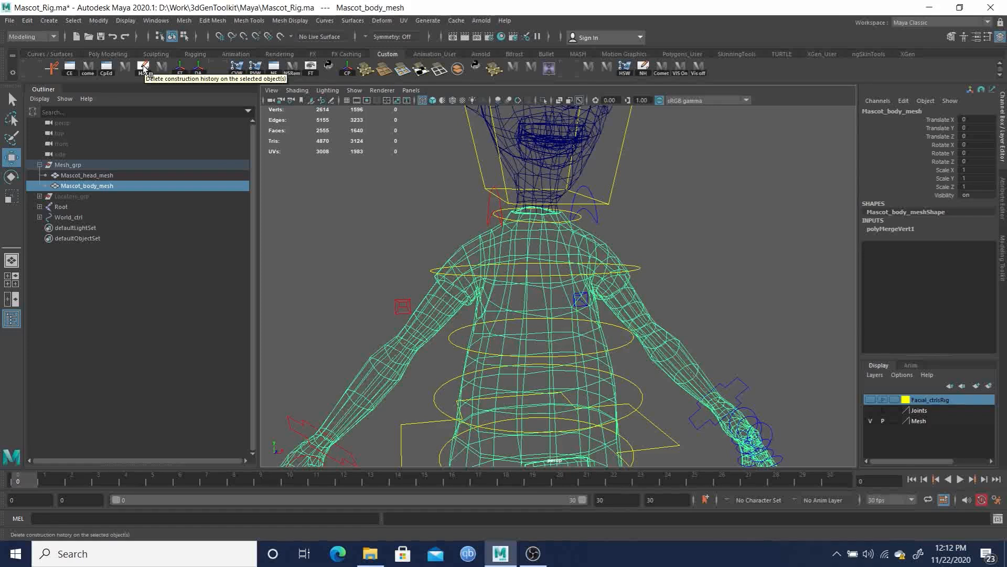
pyautogui.click(22, 21)
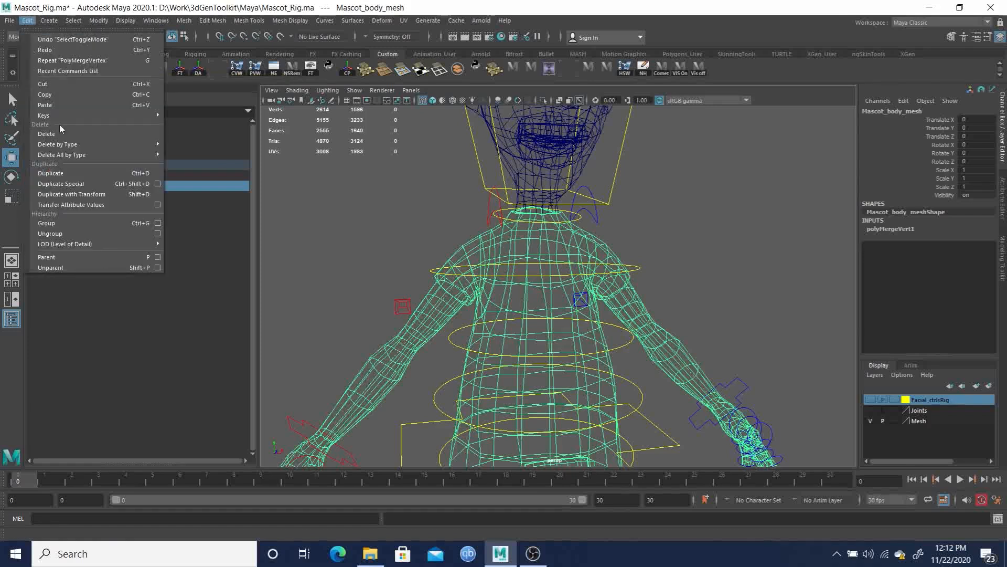
pyautogui.moveTo(67, 143)
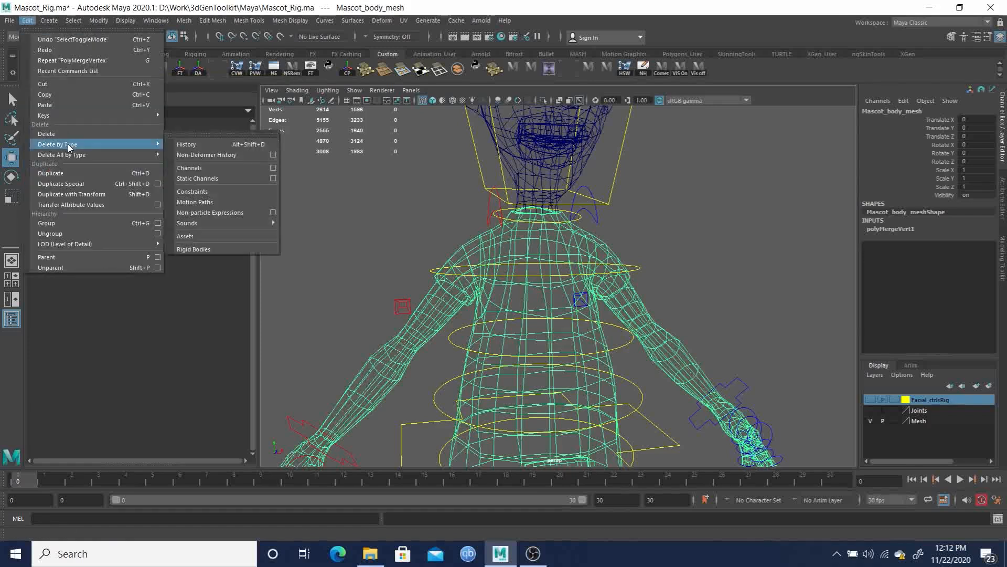
pyautogui.click(193, 144)
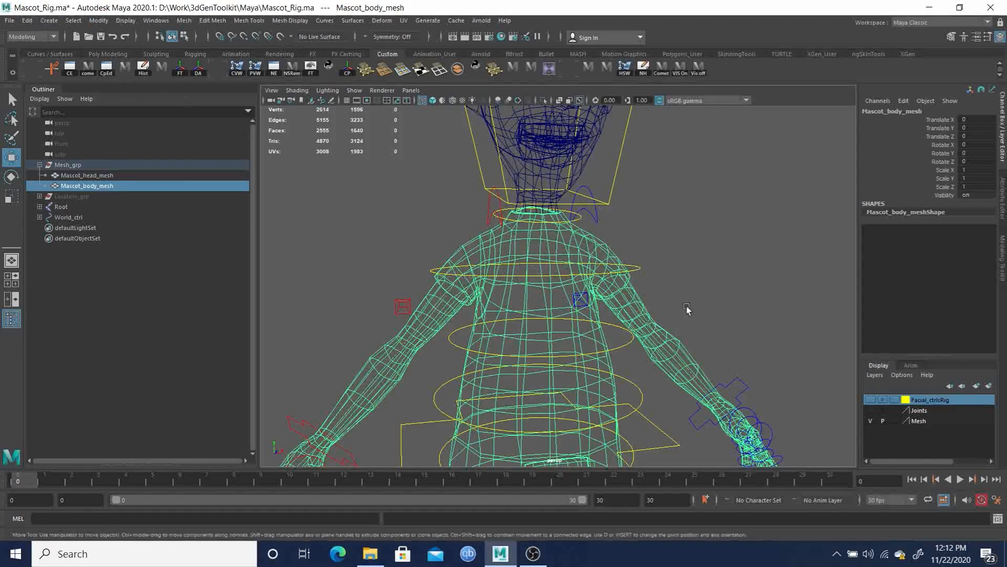
pyautogui.keyDown('alt'); pyautogui.moveTo(589, 328); pyautogui.dragTo(580, 306); pyautogui.keyUp('alt')
pyautogui.keyDown('alt'); pyautogui.moveTo(580, 306); pyautogui.dragTo(606, 230, button='middle'); pyautogui.keyUp('alt')
pyautogui.keyDown('alt'); pyautogui.moveTo(606, 230); pyautogui.dragTo(514, 167, button='right'); pyautogui.keyUp('alt')
pyautogui.keyDown('alt'); pyautogui.moveTo(619, 184); pyautogui.dragTo(627, 210); pyautogui.keyUp('alt')
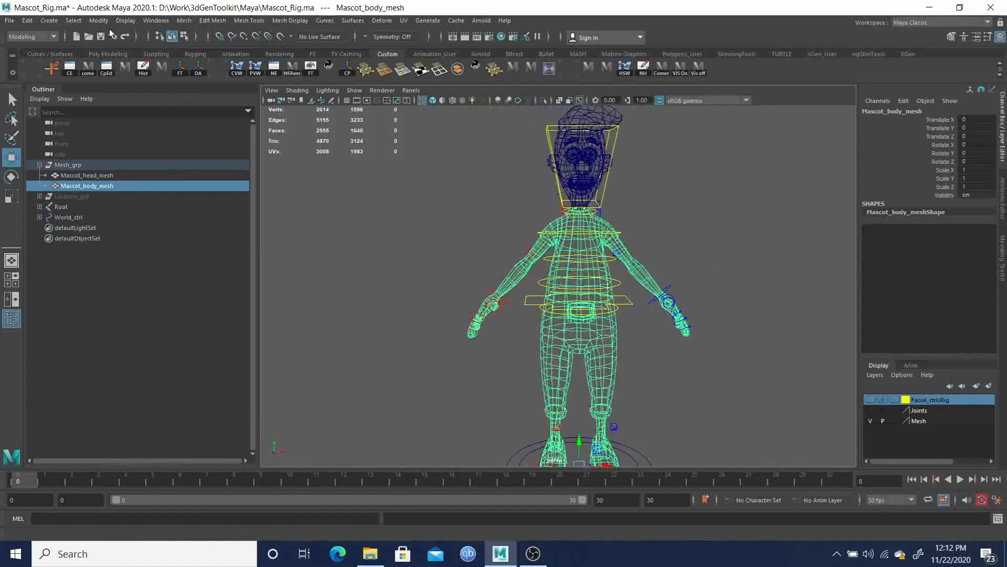
pyautogui.click(27, 20)
pyautogui.moveTo(109, 147)
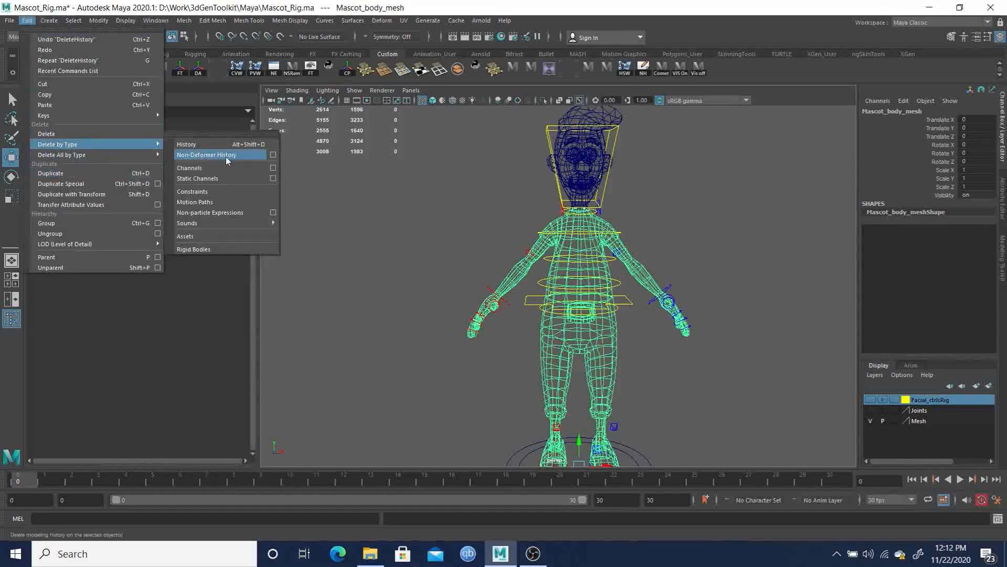
pyautogui.click(196, 144)
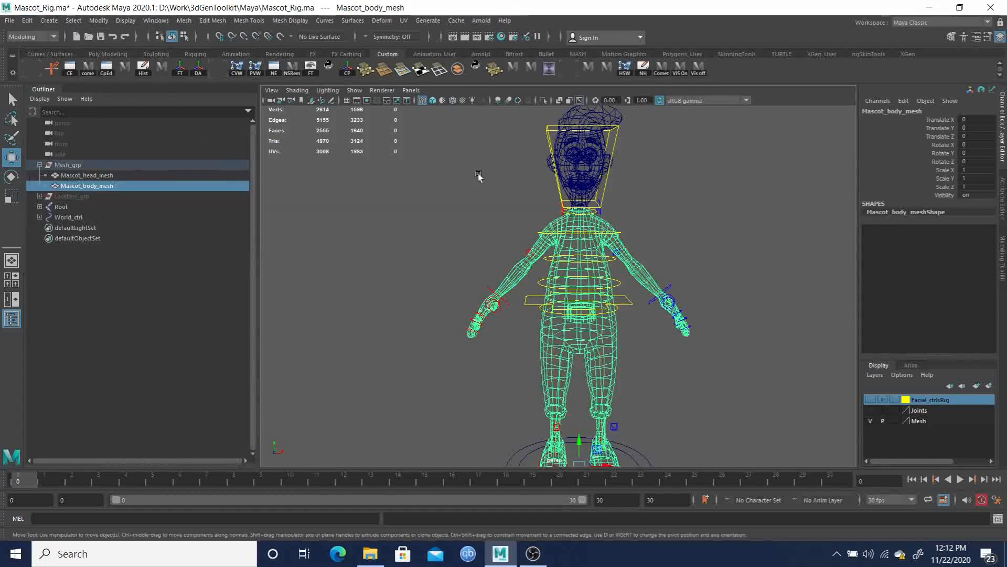
# Select Mascot_head_mesh, switch it to vertex selection and select all of its vertices.
pyautogui.keyDown('alt'); pyautogui.moveTo(587, 220); pyautogui.dragTo(555, 220); pyautogui.keyUp('alt')
pyautogui.keyDown('alt'); pyautogui.moveTo(518, 121); pyautogui.dragTo(558, 144, button='right'); pyautogui.keyUp('alt')
pyautogui.keyDown('alt'); pyautogui.moveTo(559, 145); pyautogui.dragTo(551, 230, button='middle'); pyautogui.keyUp('alt')
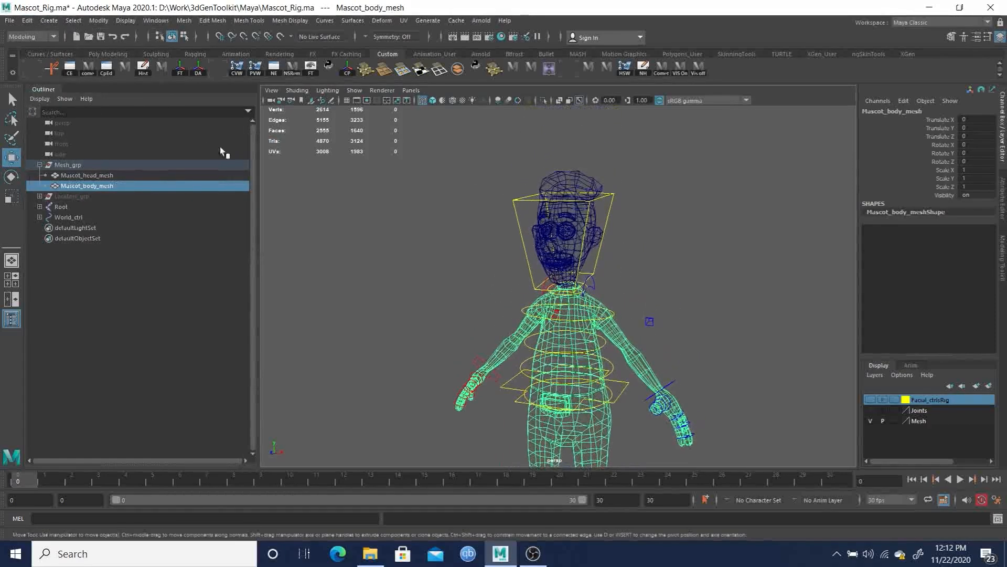
pyautogui.click(95, 175)
pyautogui.press('f')
pyautogui.keyDown('alt'); pyautogui.moveTo(640, 194); pyautogui.dragTo(534, 251); pyautogui.keyUp('alt')
pyautogui.keyDown('alt'); pyautogui.moveTo(534, 252); pyautogui.dragTo(566, 224, button='right'); pyautogui.keyUp('alt')
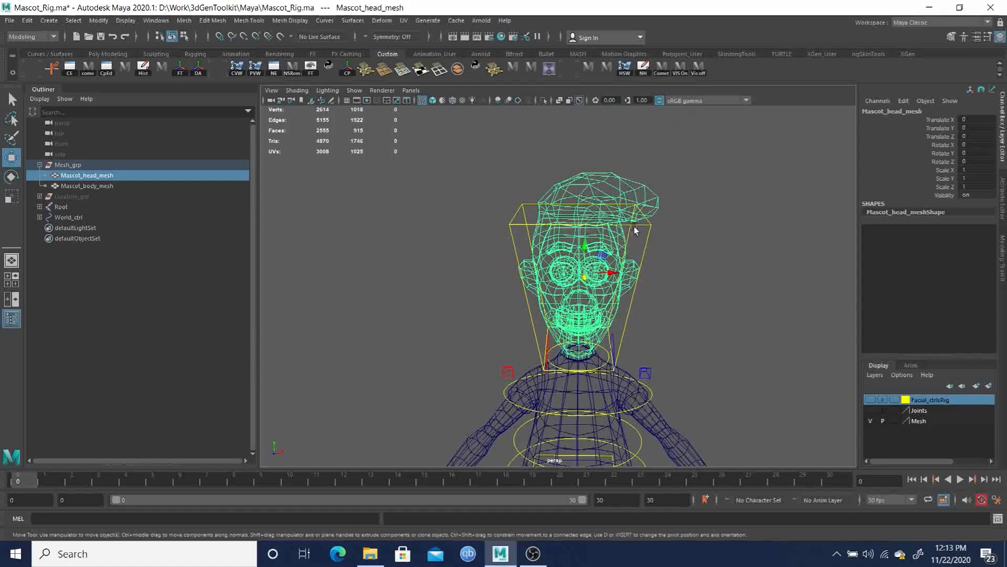
pyautogui.press('F9')
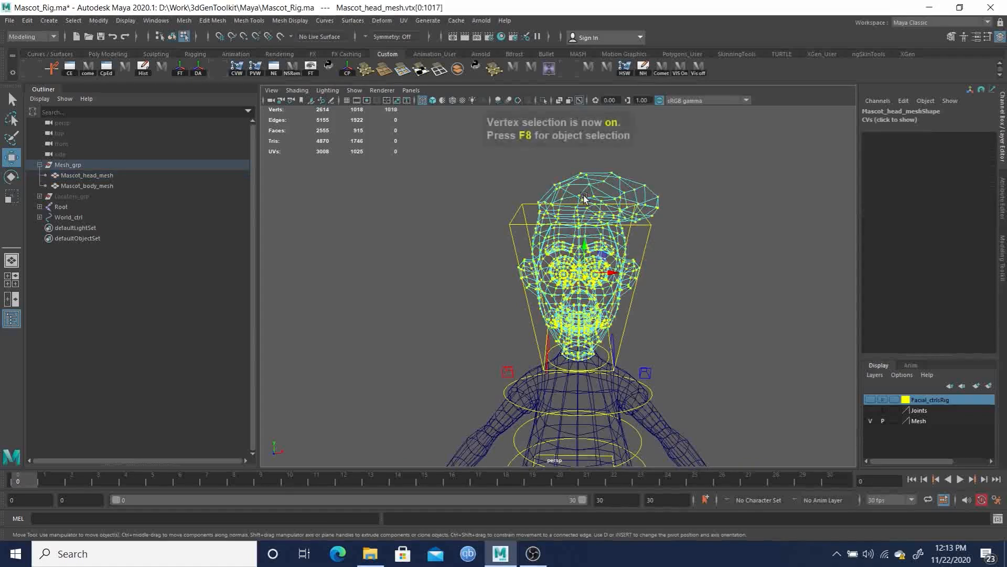
pyautogui.moveTo(456, 150); pyautogui.dragTo(733, 429)
pyautogui.moveTo(454, 131); pyautogui.dragTo(758, 446)
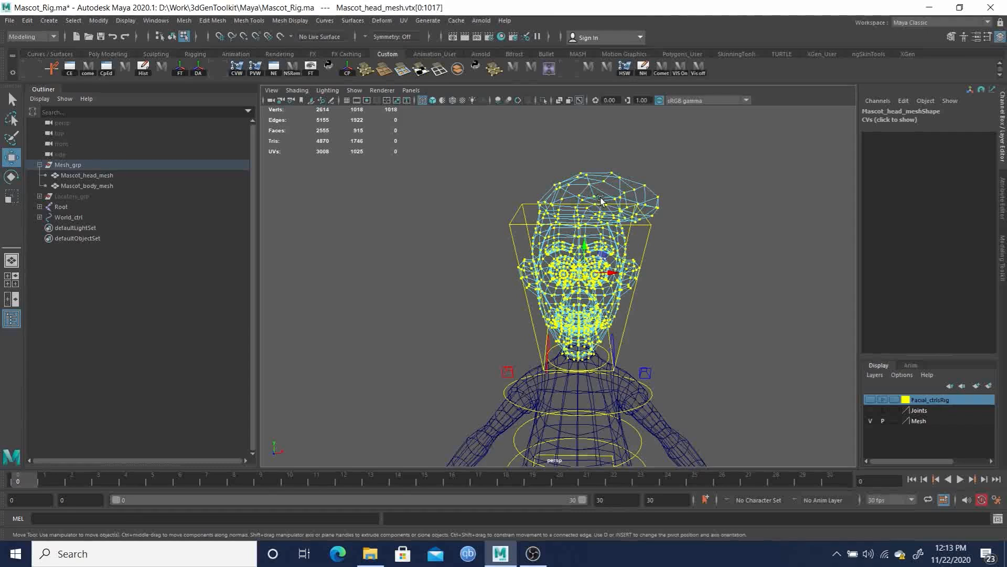
pyautogui.keyDown('shift'); pyautogui.moveTo(600, 200); pyautogui.dragTo(663, 149, button='right'); pyautogui.keyUp('shift')
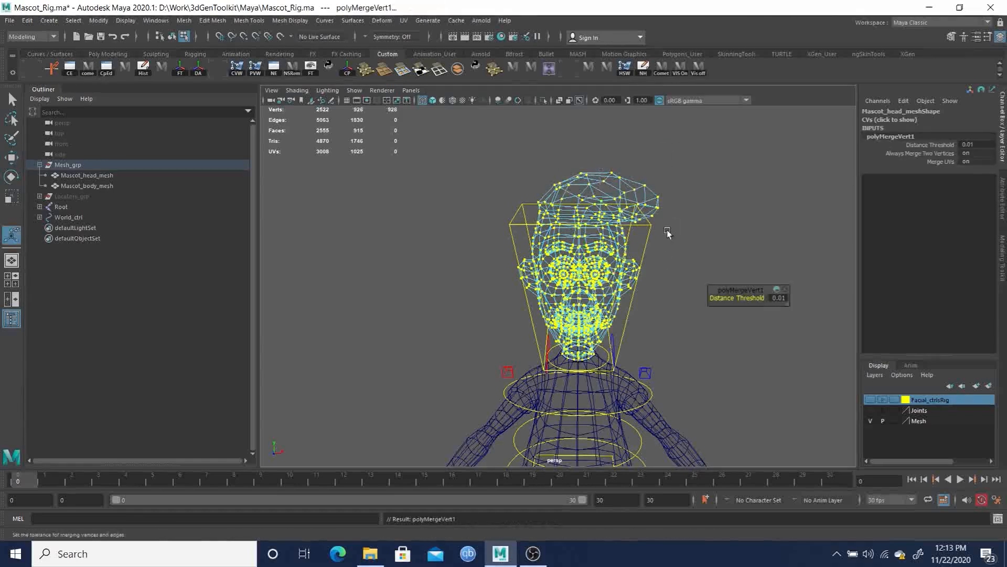
pyautogui.scroll(3, 525, 214)
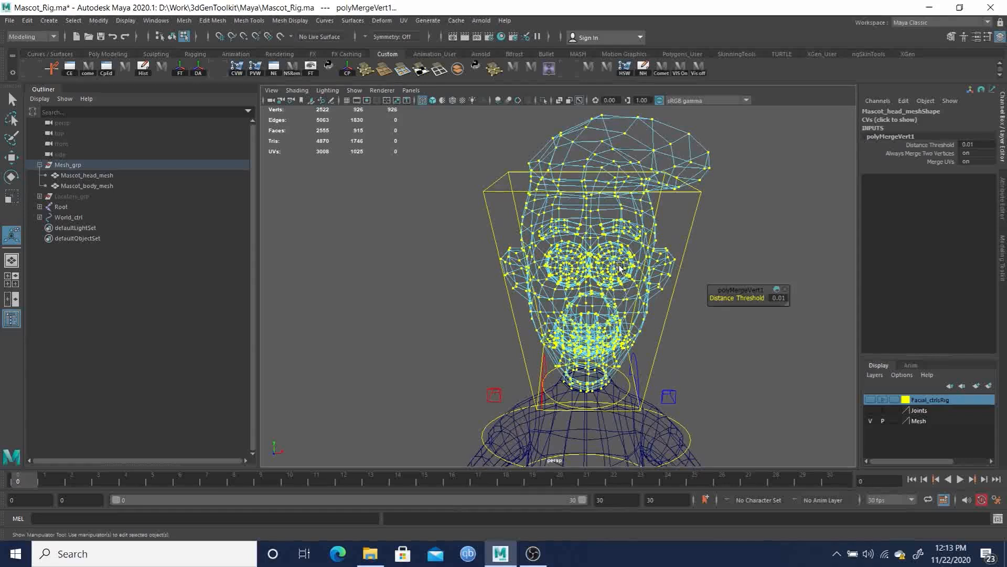
pyautogui.hotkey('ctrl', 'z')
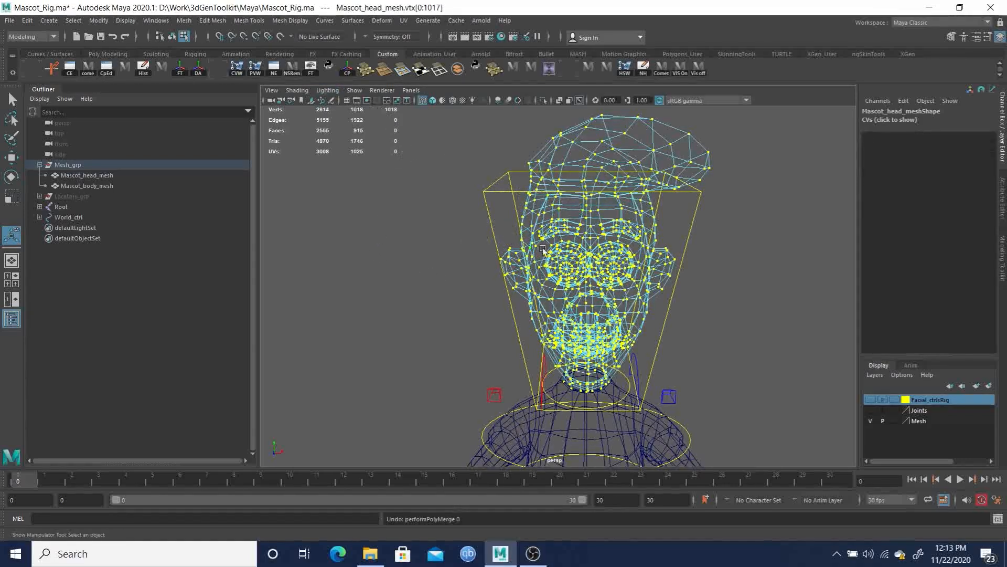
# Merge the selected head vertices with a distance threshold of 0.01 and inspect the neck, mouth and face in wireframe and shaded display.
pyautogui.keyDown('shift'); pyautogui.moveTo(624, 214); pyautogui.dragTo(682, 165, button='right'); pyautogui.keyUp('shift')
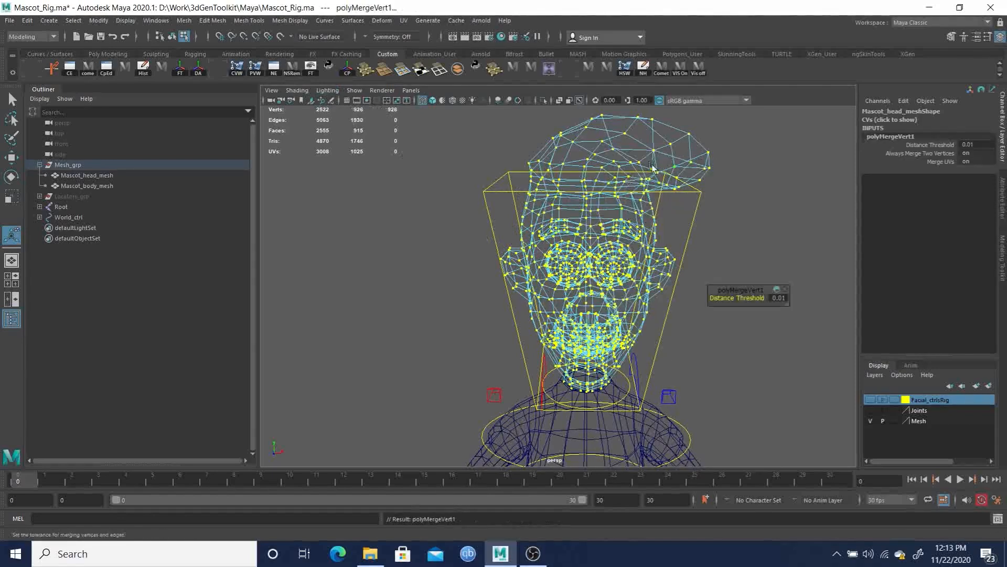
pyautogui.keyDown('alt'); pyautogui.moveTo(629, 294); pyautogui.dragTo(567, 247); pyautogui.keyUp('alt')
pyautogui.keyDown('alt'); pyautogui.moveTo(567, 247); pyautogui.dragTo(647, 294, button='right'); pyautogui.keyUp('alt')
pyautogui.keyDown('alt'); pyautogui.moveTo(647, 294); pyautogui.dragTo(480, 290); pyautogui.keyUp('alt')
pyautogui.keyDown('alt'); pyautogui.moveTo(470, 297); pyautogui.dragTo(500, 284); pyautogui.keyUp('alt')
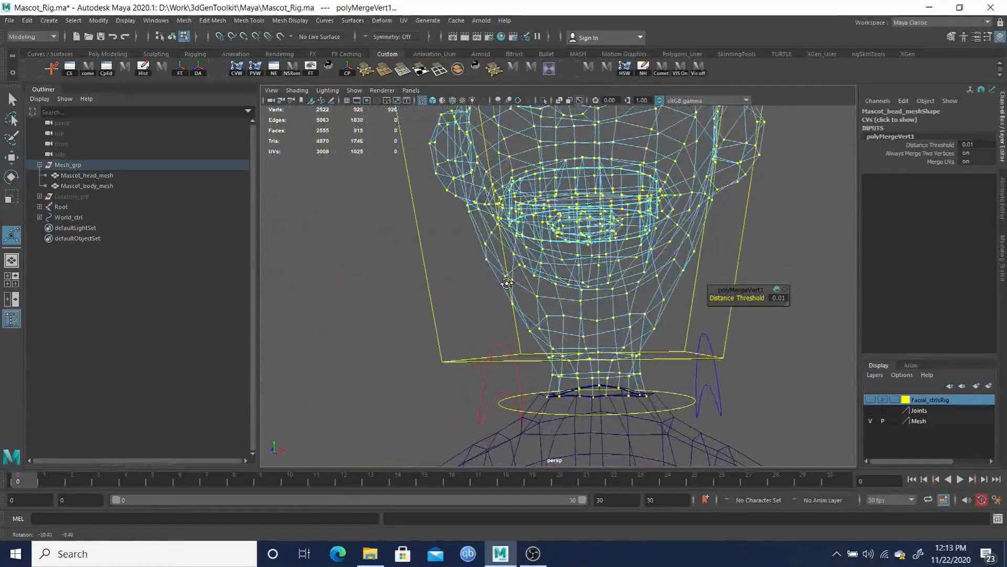
pyautogui.keyDown('alt'); pyautogui.moveTo(512, 281); pyautogui.dragTo(527, 278, button='right'); pyautogui.keyUp('alt')
pyautogui.keyDown('alt'); pyautogui.moveTo(636, 289); pyautogui.dragTo(687, 273); pyautogui.keyUp('alt')
pyautogui.keyDown('alt'); pyautogui.moveTo(525, 271); pyautogui.dragTo(609, 268); pyautogui.keyUp('alt')
pyautogui.keyDown('alt'); pyautogui.moveTo(610, 268); pyautogui.dragTo(600, 268, button='right'); pyautogui.keyUp('alt')
pyautogui.keyDown('alt'); pyautogui.moveTo(600, 268); pyautogui.dragTo(541, 268); pyautogui.keyUp('alt')
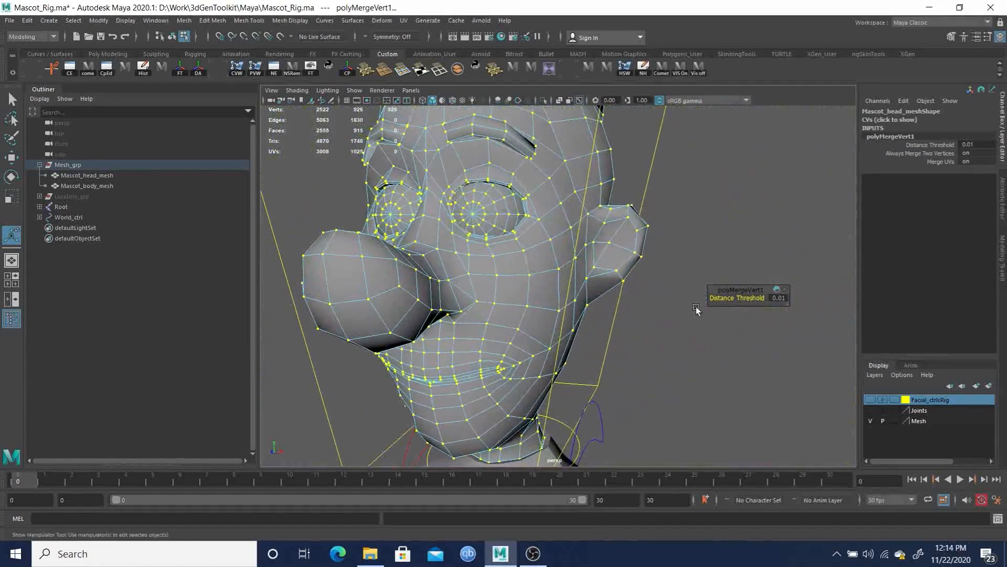
# Clear the vertex selection on Mascot_head_mesh and return to object selection.
pyautogui.press('q')
pyautogui.click(694, 352)
pyautogui.keyDown('alt'); pyautogui.moveTo(605, 329); pyautogui.dragTo(691, 324); pyautogui.keyUp('alt')
pyautogui.keyDown('alt'); pyautogui.moveTo(692, 324); pyautogui.dragTo(555, 302, button='right'); pyautogui.keyUp('alt')
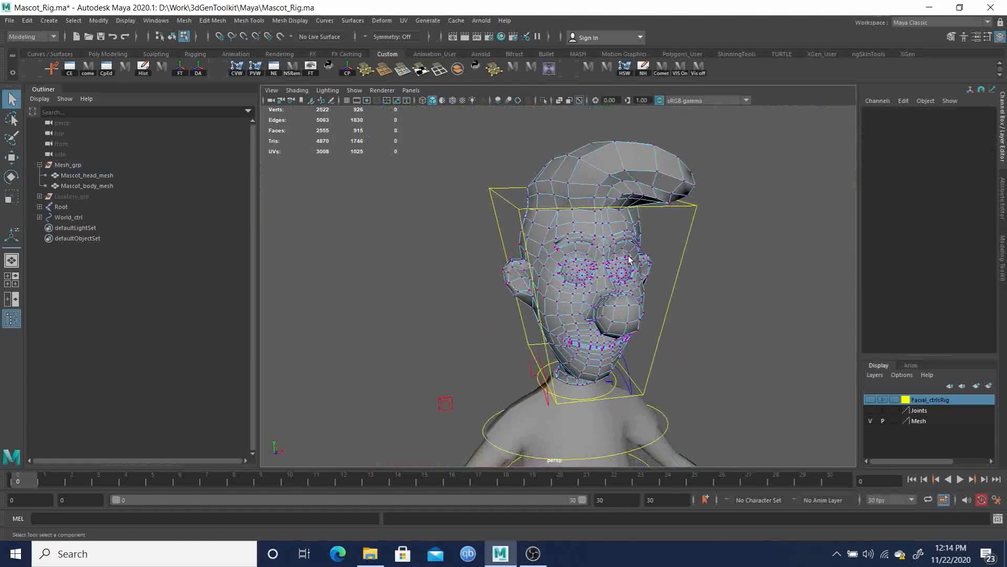
pyautogui.press('F8')
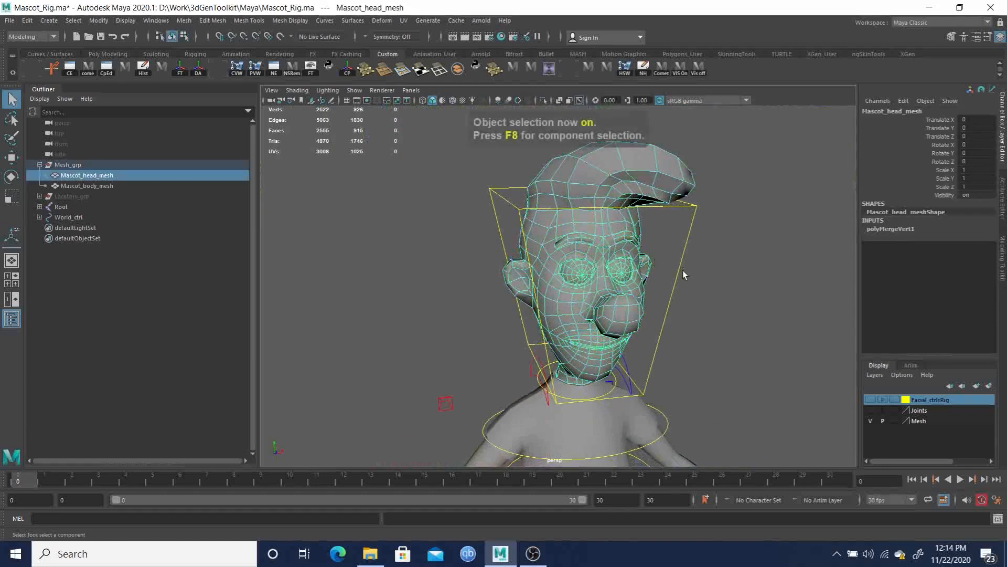
# Deselect the head mesh and turn on shaded display with texture maps.
pyautogui.keyDown('alt'); pyautogui.moveTo(683, 272); pyautogui.dragTo(604, 276, button='right'); pyautogui.keyUp('alt')
pyautogui.keyDown('alt'); pyautogui.moveTo(632, 304); pyautogui.dragTo(580, 269); pyautogui.keyUp('alt')
pyautogui.keyDown('alt'); pyautogui.moveTo(581, 269); pyautogui.dragTo(493, 210, button='middle'); pyautogui.keyUp('alt')
pyautogui.click(623, 263)
pyautogui.keyDown('alt'); pyautogui.moveTo(624, 263); pyautogui.dragTo(523, 242, button='right'); pyautogui.keyUp('alt')
pyautogui.press('6')
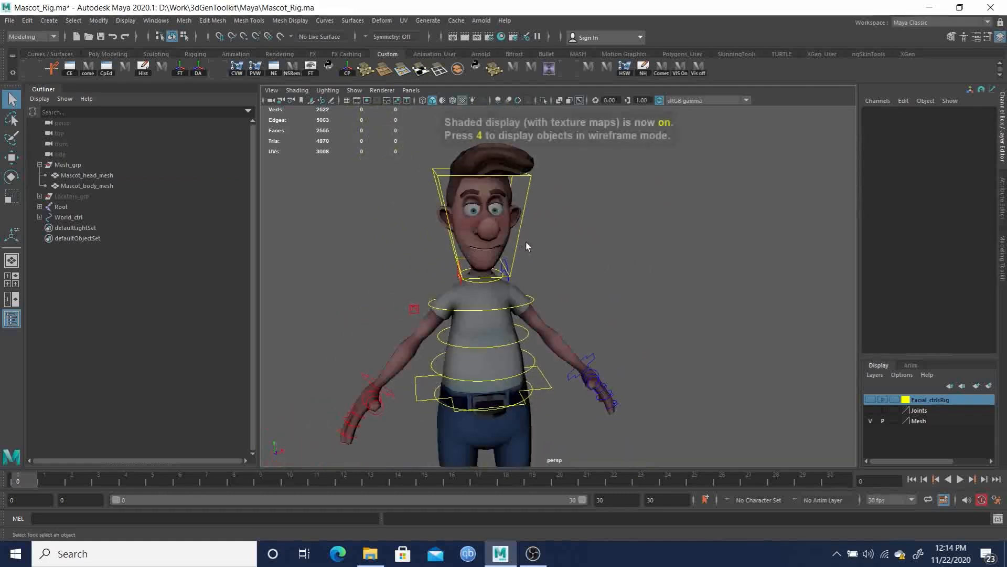
# Frame the whole character, check Mascot_head_mesh and Mascot_body_mesh by selecting both together, and clear the selection.
pyautogui.press('a')
pyautogui.keyDown('alt'); pyautogui.moveTo(620, 301); pyautogui.dragTo(589, 319); pyautogui.keyUp('alt')
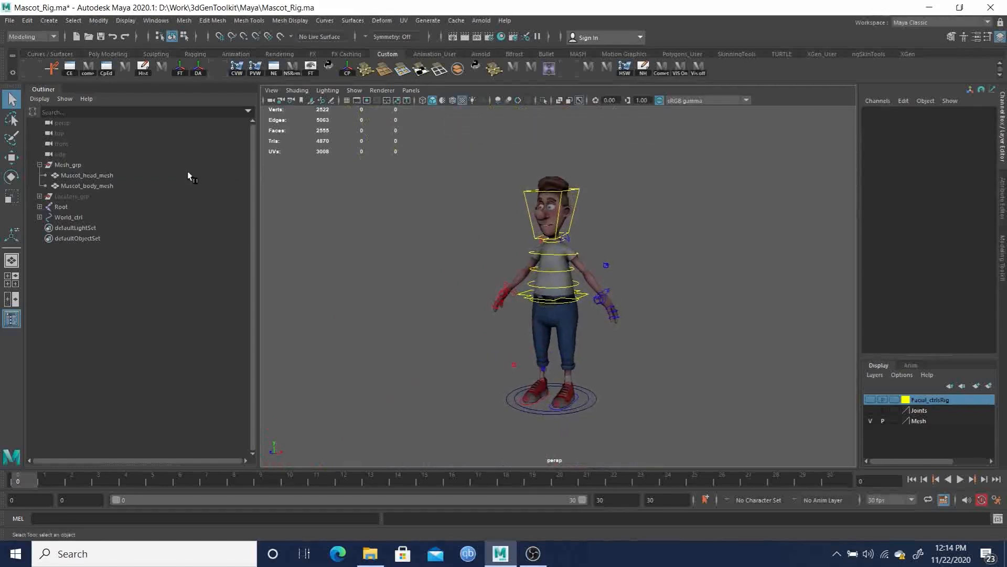
pyautogui.moveTo(85, 174); pyautogui.dragTo(86, 184)
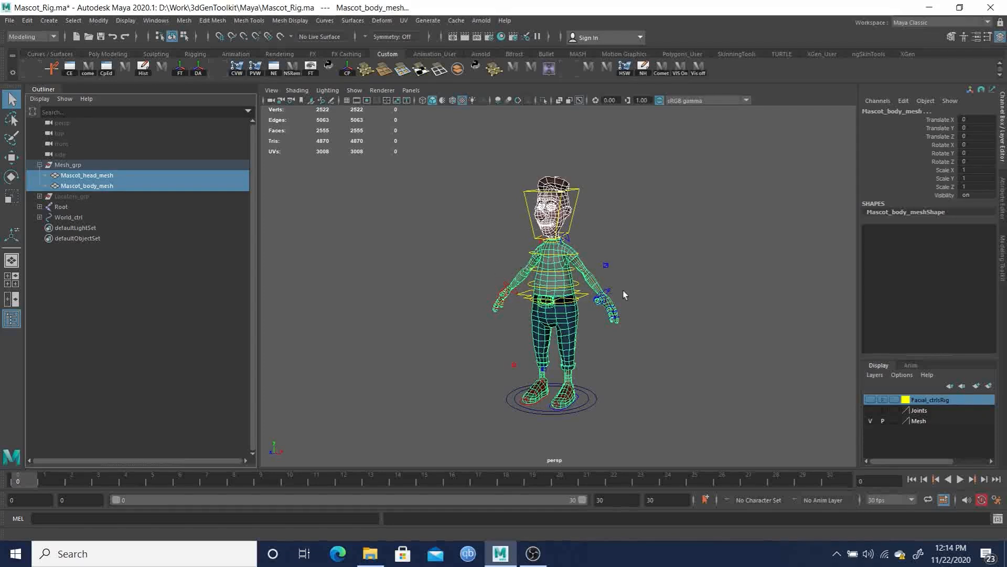
pyautogui.click(645, 238)
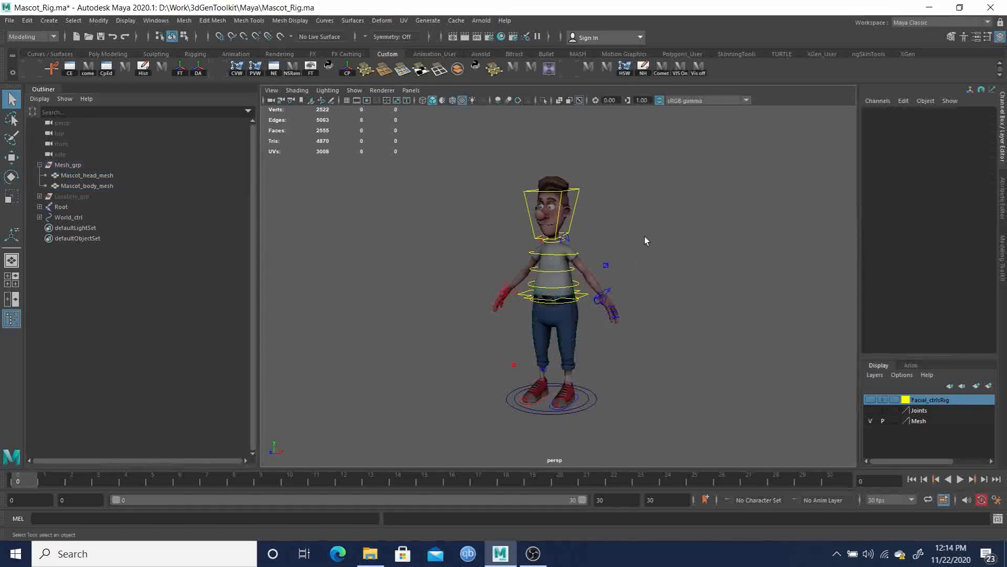